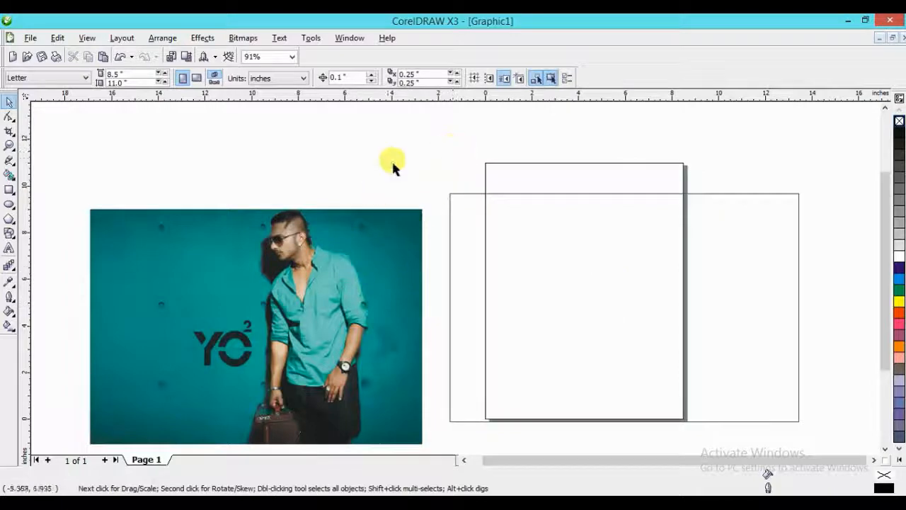
- Place the photo of the man inside the large empty rectangle as PowerClip contents
drag(377, 238, 376, 195)
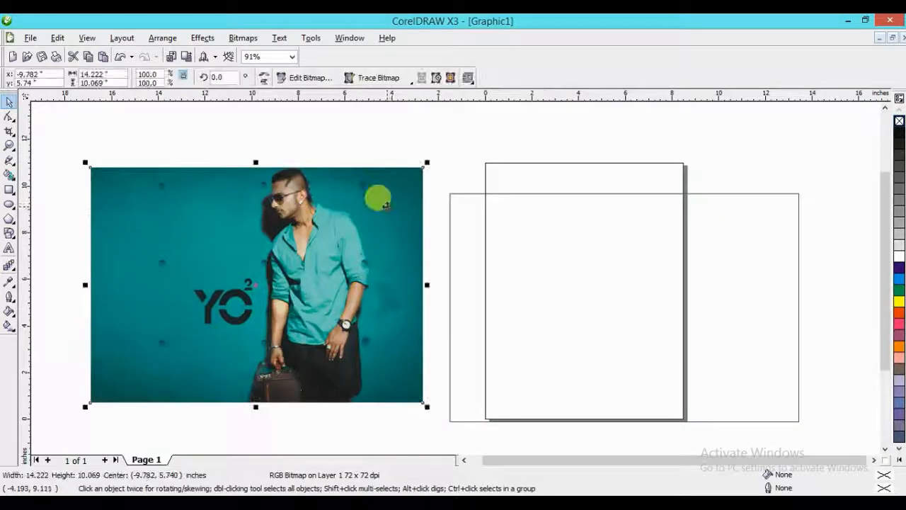
click(203, 37)
mouse_move(243, 210)
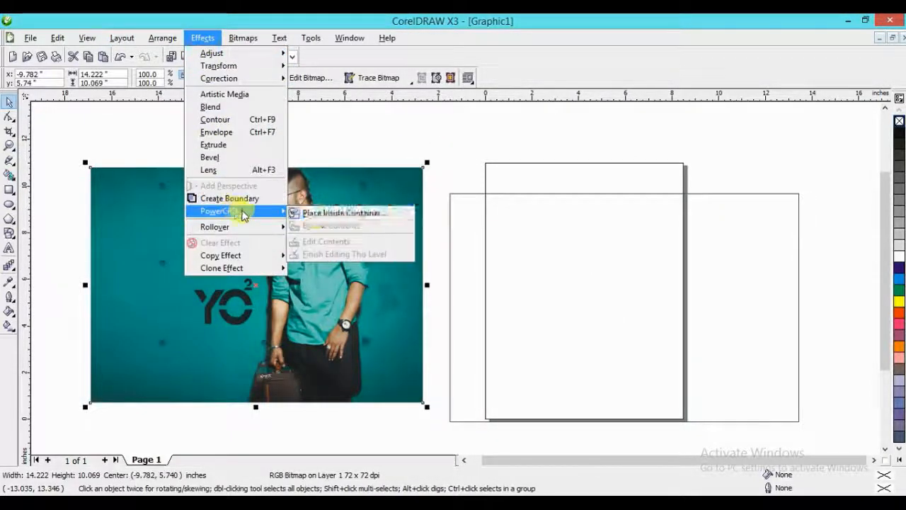
click(300, 210)
click(520, 235)
- Edit the PowerClip contents and shift the photo right until its horizontal center is at about 8.4 in
scroll(595, 228, down, 2)
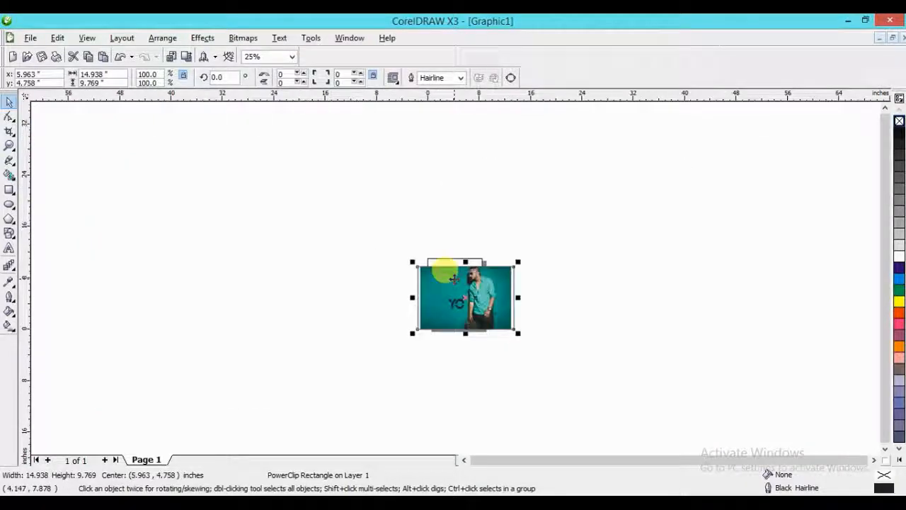
scroll(460, 281, up, 3)
scroll(459, 249, down, 1)
ctrl+click(465, 275)
drag(465, 276, 476, 276)
key(F2)
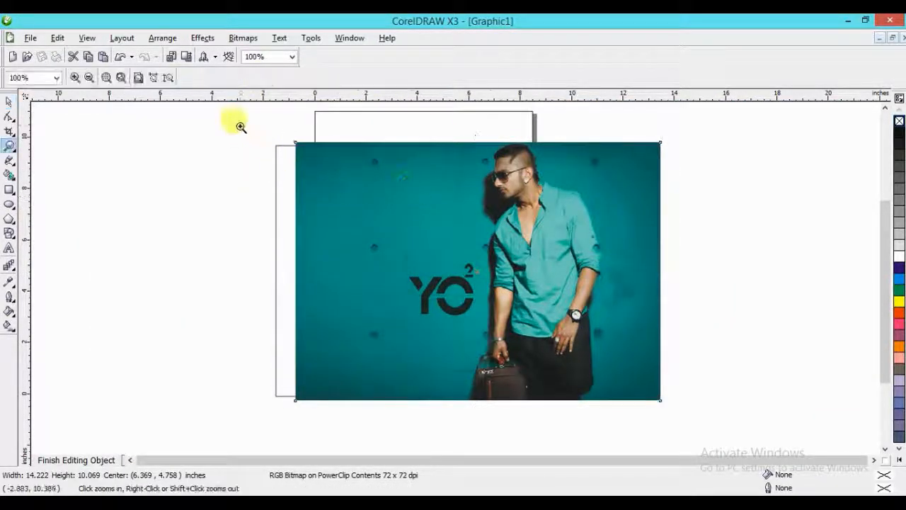
drag(239, 125, 694, 404)
drag(422, 162, 486, 161)
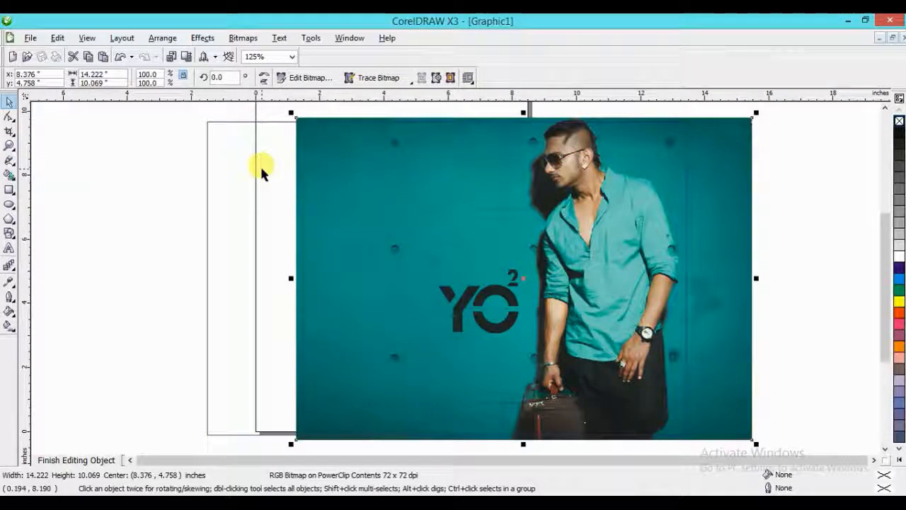
ctrl+click(136, 186)
- Draw a rectangle about 9.6 by 9.8 in over the left part of the banner and convert it to curves
click(9, 190)
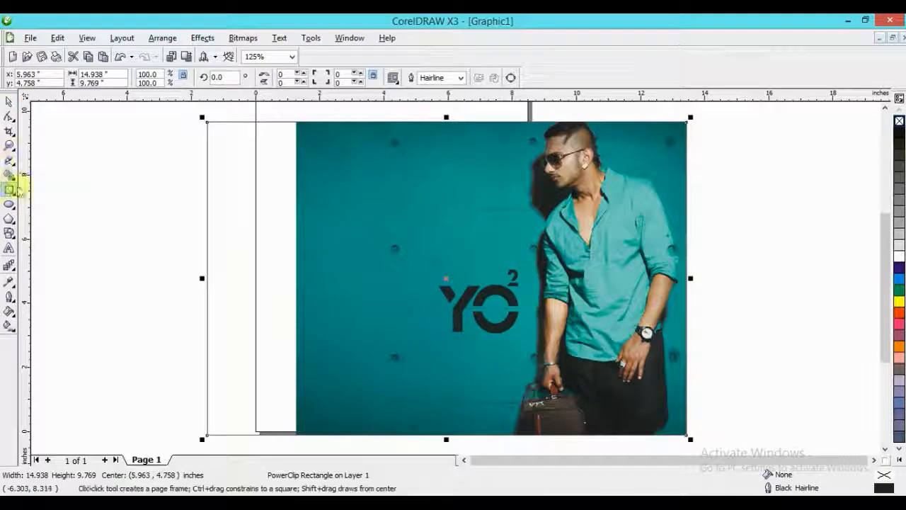
mouse_move(206, 121)
mouse_down()
mouse_move(536, 364)
mouse_move(609, 435)
mouse_up()
drag(610, 278, 520, 279)
click(10, 116)
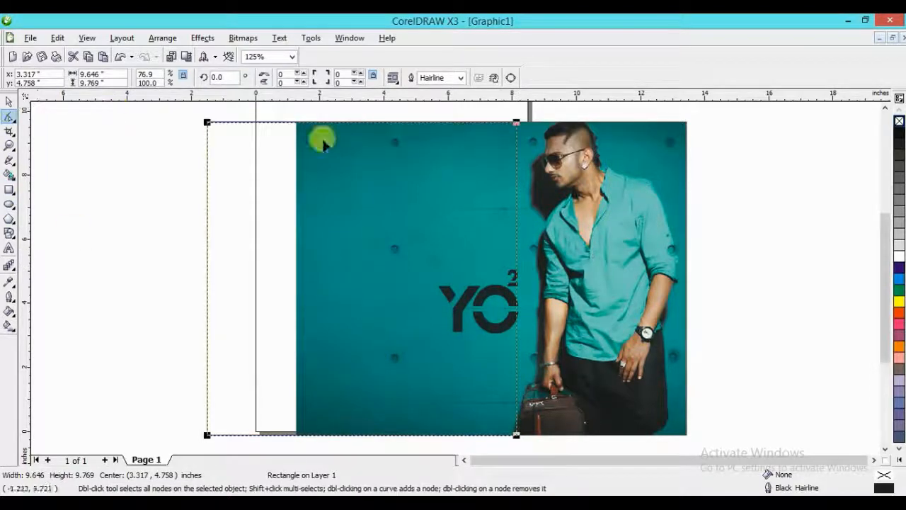
key(ctrl+q)
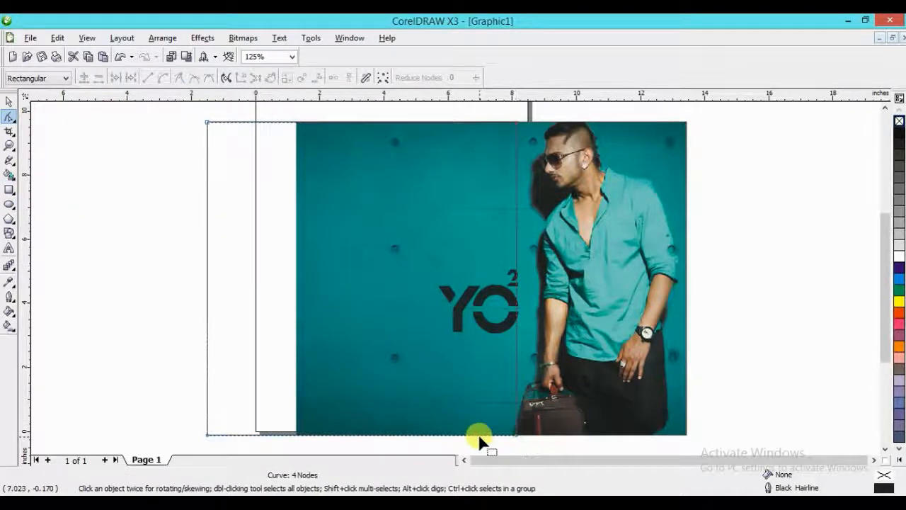
- Shift the converted rectangle's two right corner nodes inward, the lower one further, to form a slanted edge and a width of about 8.3 in
scroll(475, 395, down, 1)
drag(516, 420, 349, 421)
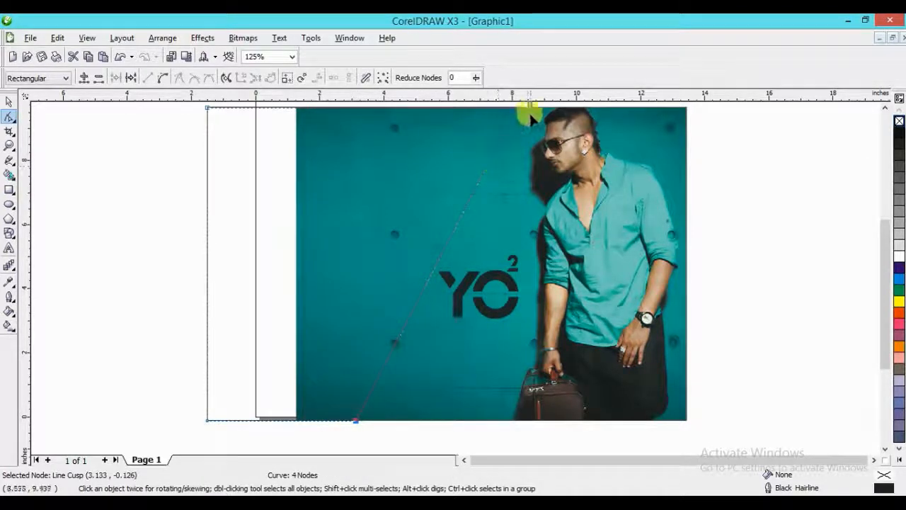
drag(529, 111, 466, 135)
scroll(500, 109, up, 1)
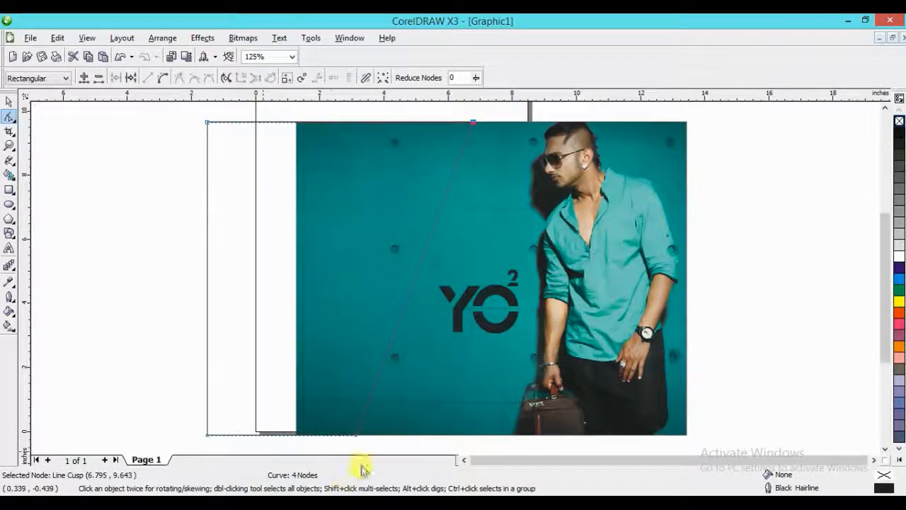
drag(357, 435, 365, 435)
click(346, 449)
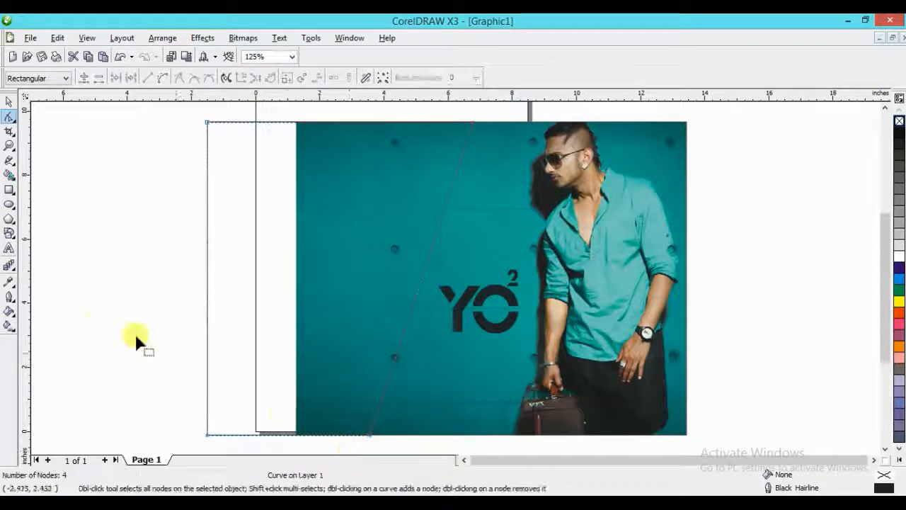
- Try Chalk and Faded Pink fills on the slanted shape
key(space)
click(899, 459)
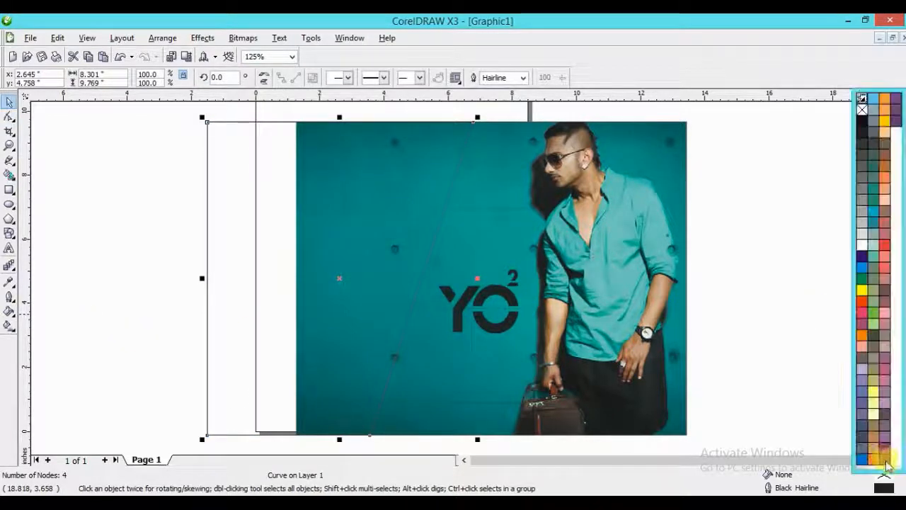
click(873, 405)
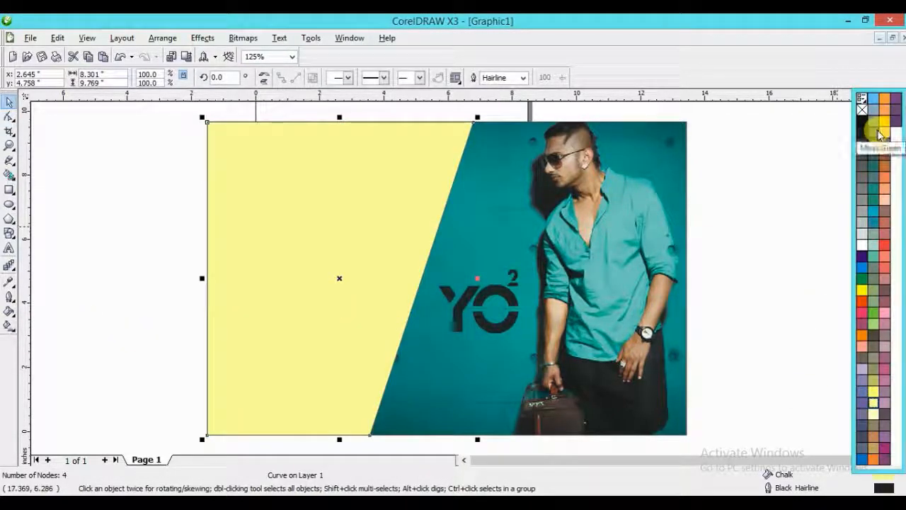
drag(884, 199, 304, 223)
key(F11)
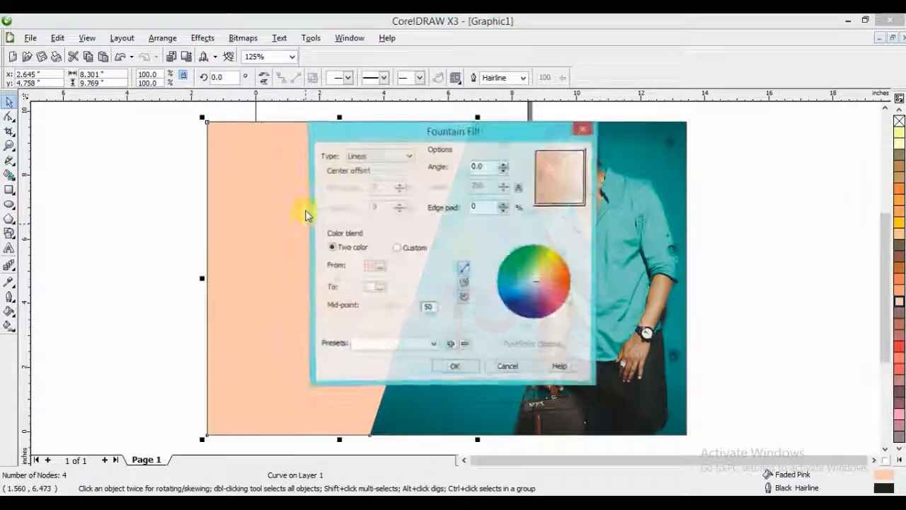
click(519, 368)
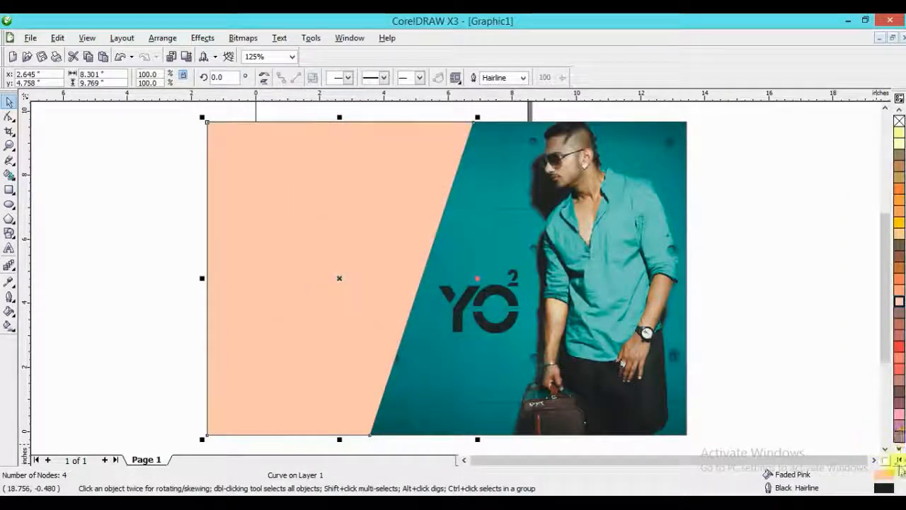
- Give the slanted shape a two-color radial fountain fill from Moon Green to white and remove its outline
click(899, 457)
click(873, 99)
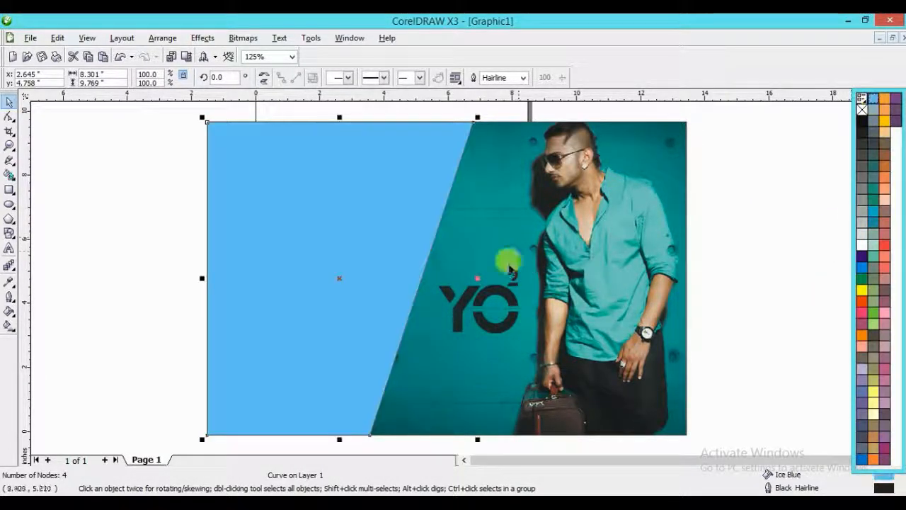
click(900, 380)
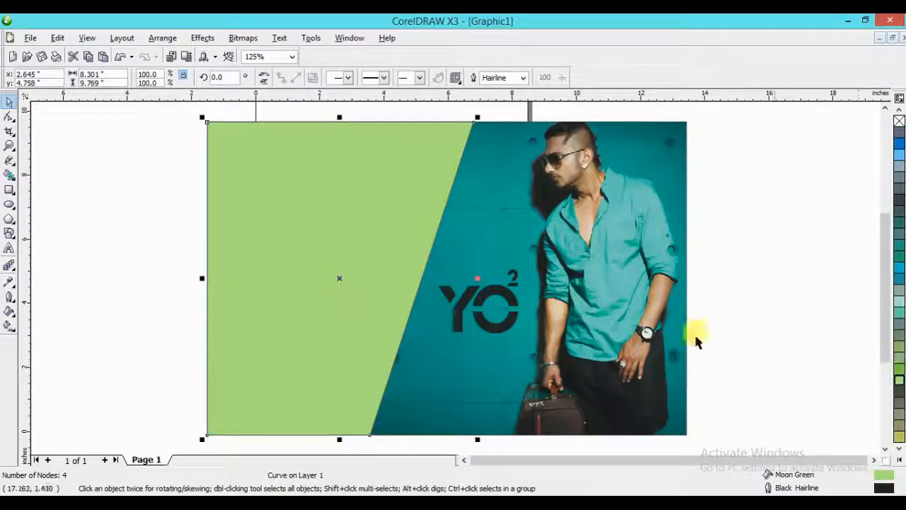
click(300, 223)
key(F11)
click(379, 156)
click(372, 177)
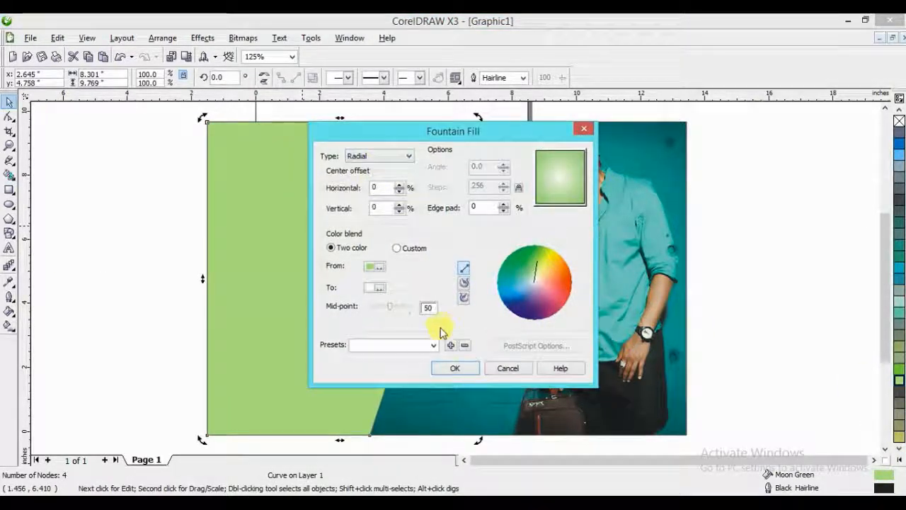
click(454, 369)
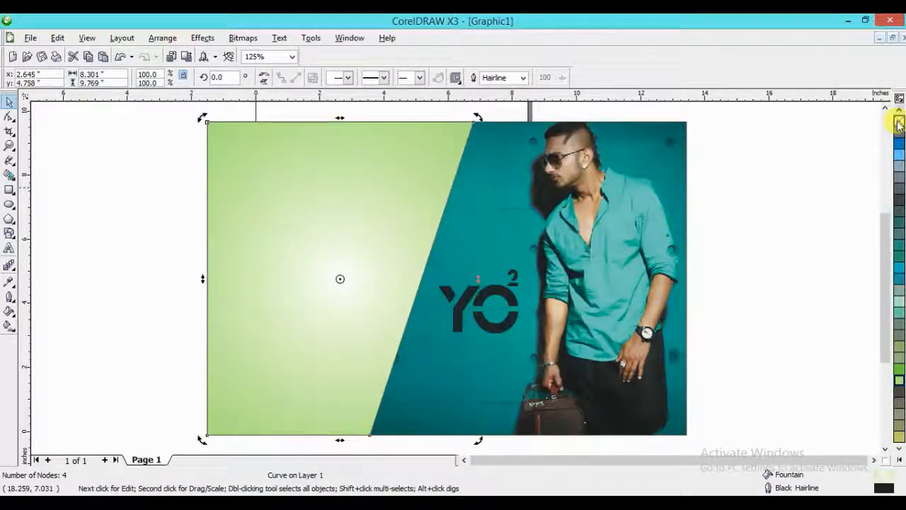
- Change the outer color of the slanted shape's radial fill to Ice Blue and deselect it
click(9, 326)
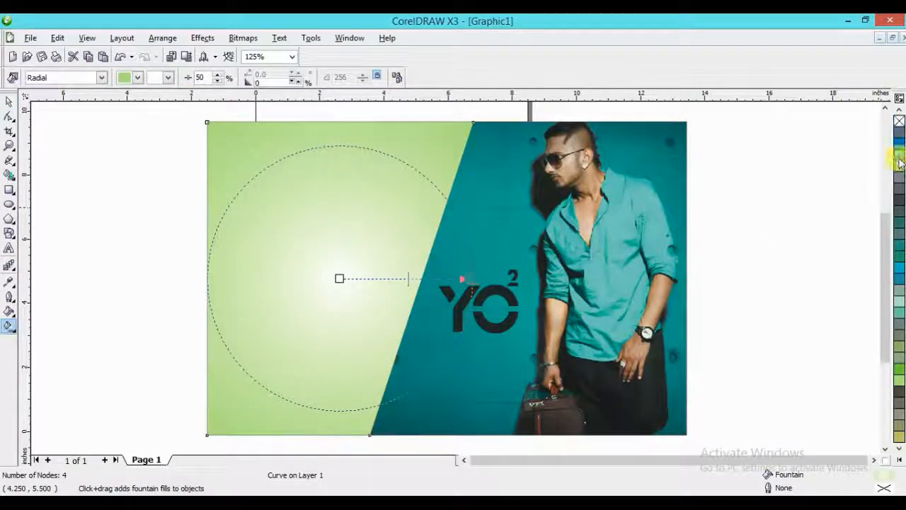
click(899, 155)
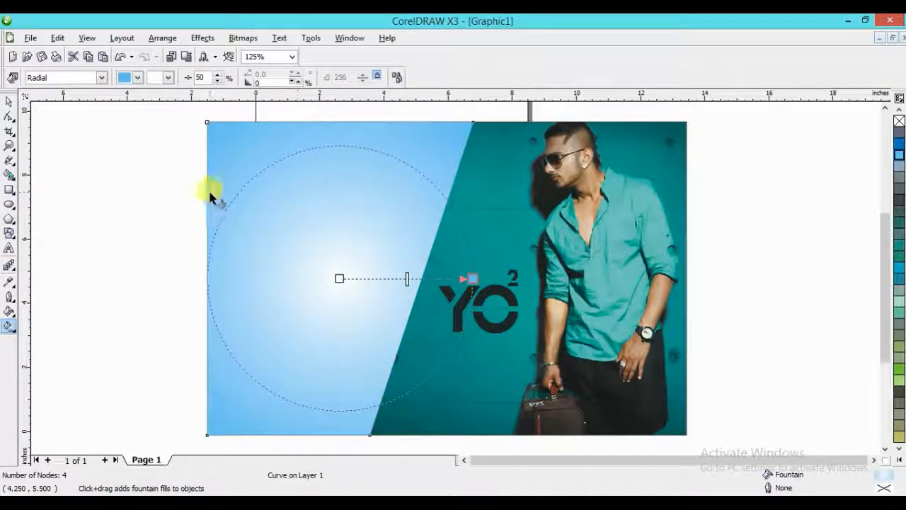
key(space)
click(151, 194)
- Add the artistic text "Yo Garment" in Arial Rounded MT Bold at 24 pt left of the banner, correcting its spelling
key(z)
right_click(447, 182)
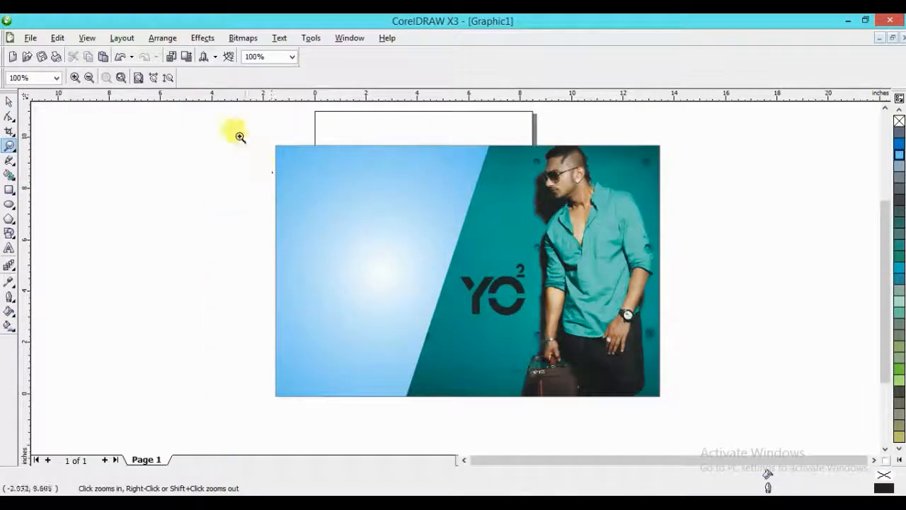
drag(239, 133, 650, 393)
right_click(449, 273)
click(449, 273)
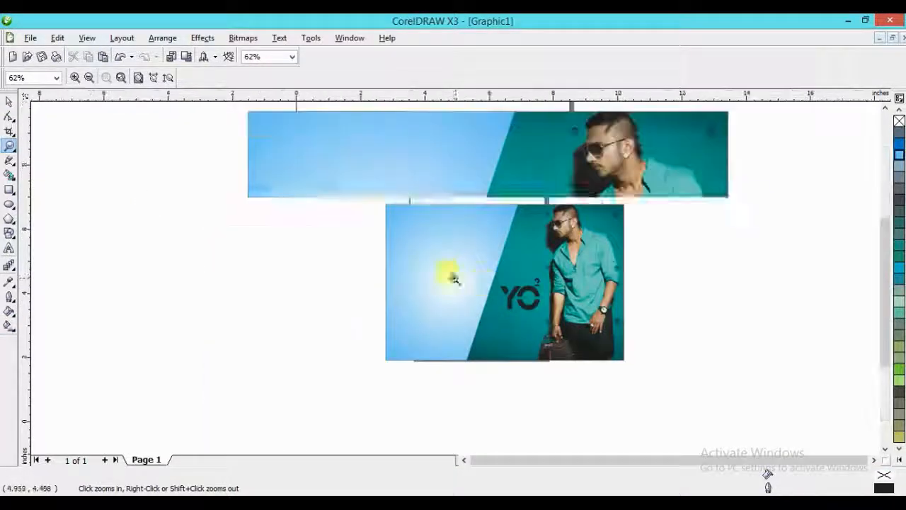
click(10, 249)
click(117, 189)
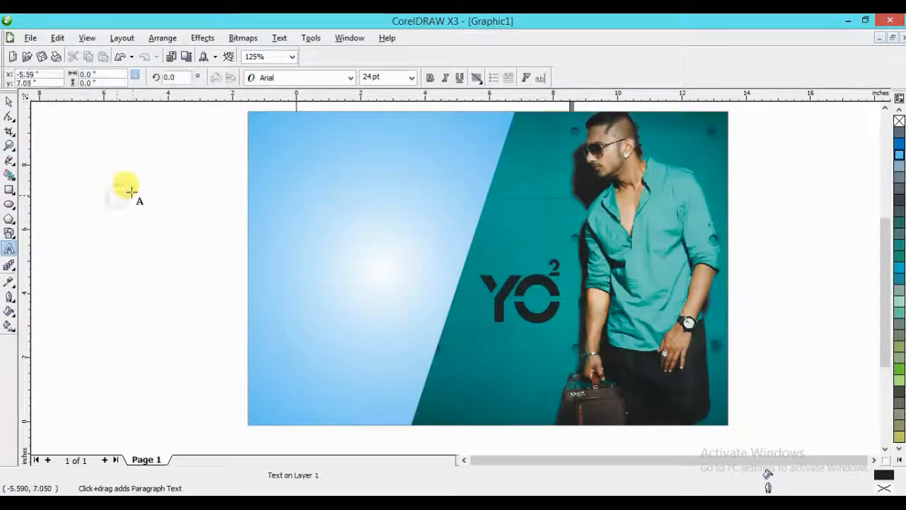
click(308, 80)
mouse_move(300, 175)
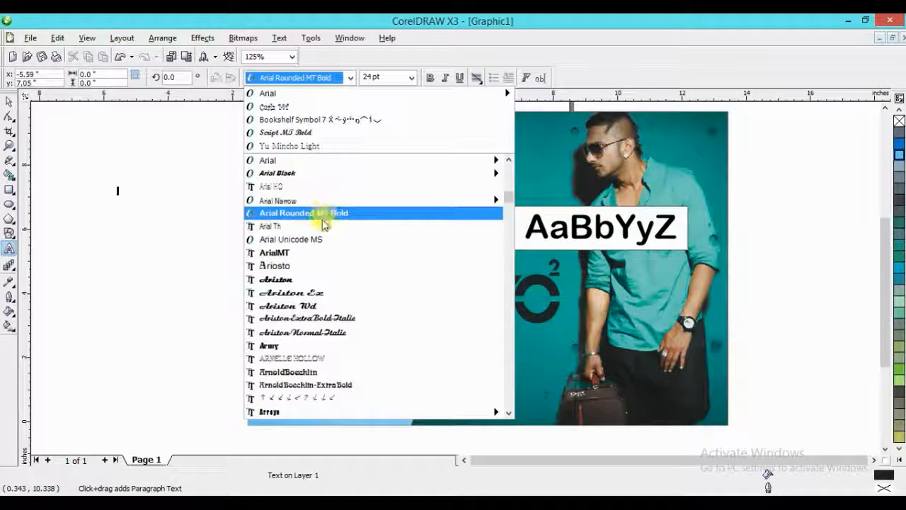
click(322, 217)
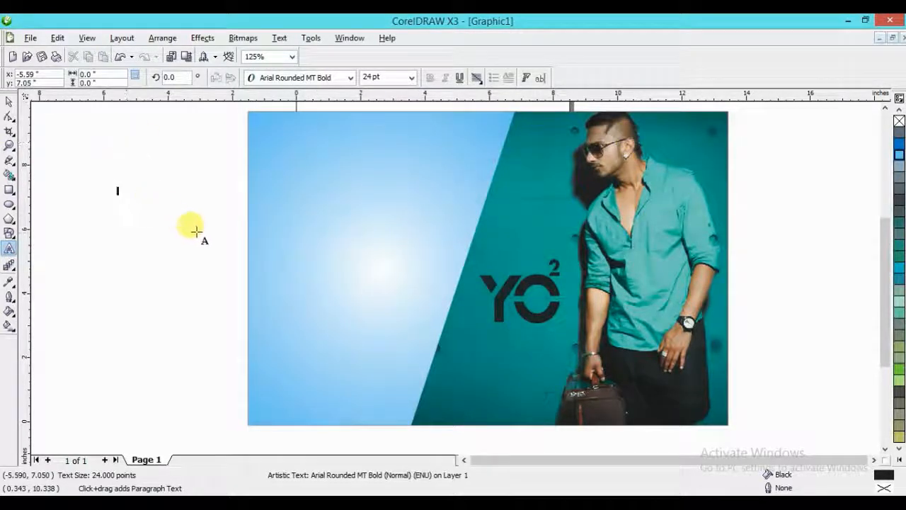
scroll(273, 235, up, 1)
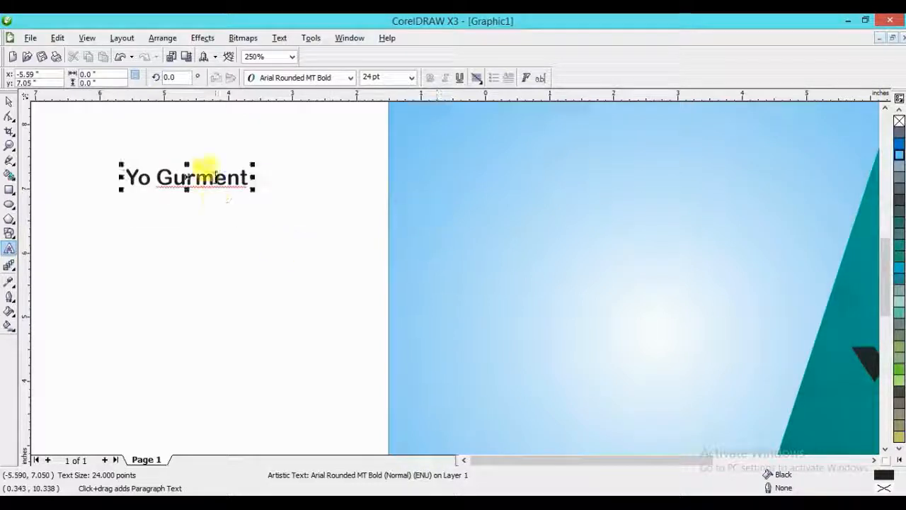
right_click(214, 172)
click(236, 205)
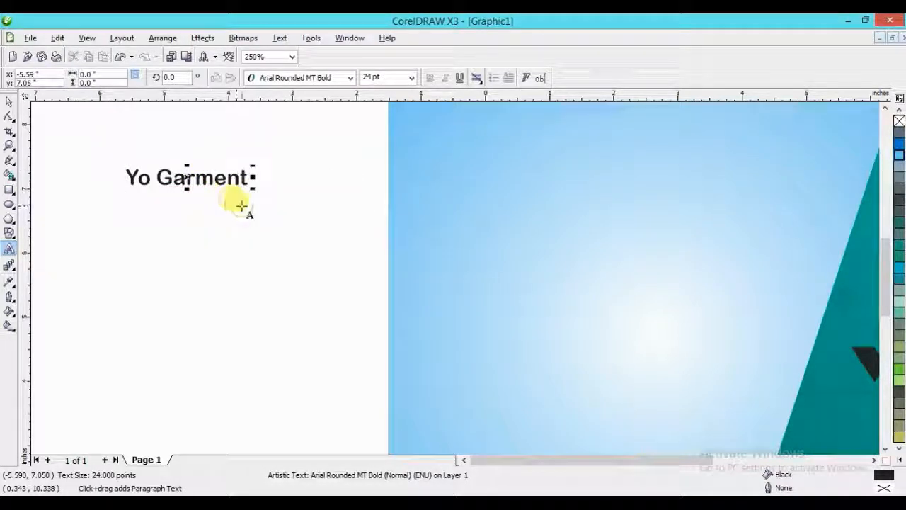
- Move the "Yo Garment" text onto the upper left of the blue panel
key(ctrl+space)
mouse_move(224, 175)
mouse_down()
mouse_move(275, 166)
mouse_move(545, 166)
mouse_up()
key(F3)
key(F2)
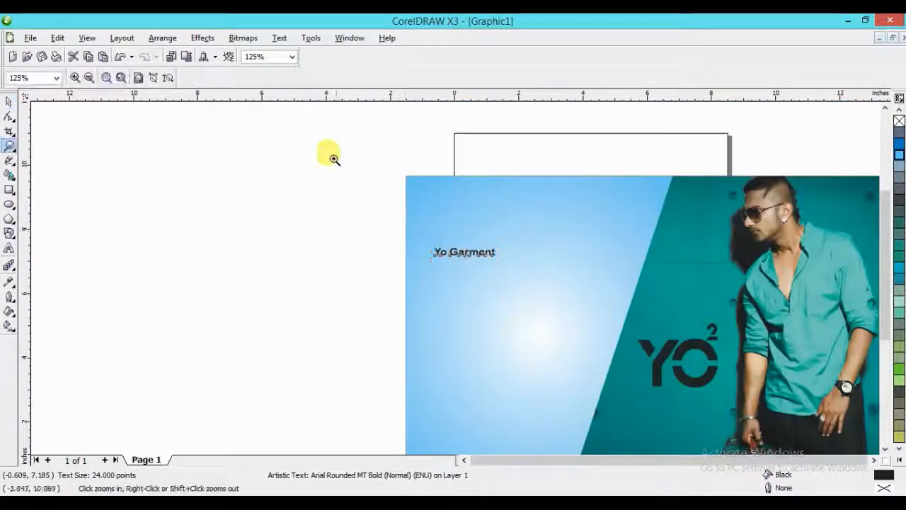
drag(334, 158, 650, 391)
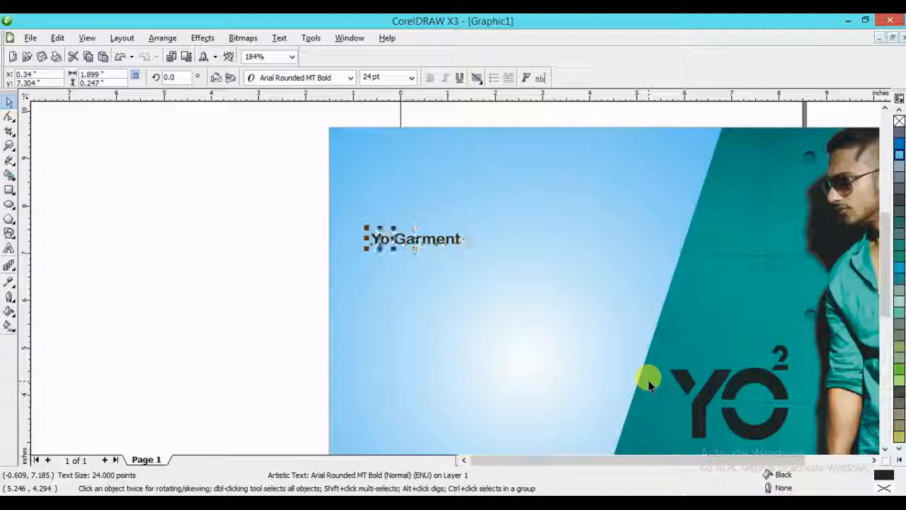
- Enlarge and separate the two words, placing "Yo" at about 89 pt above "Garment" at about 117 pt
drag(448, 244, 551, 273)
click(380, 237)
drag(380, 238, 505, 226)
key(z)
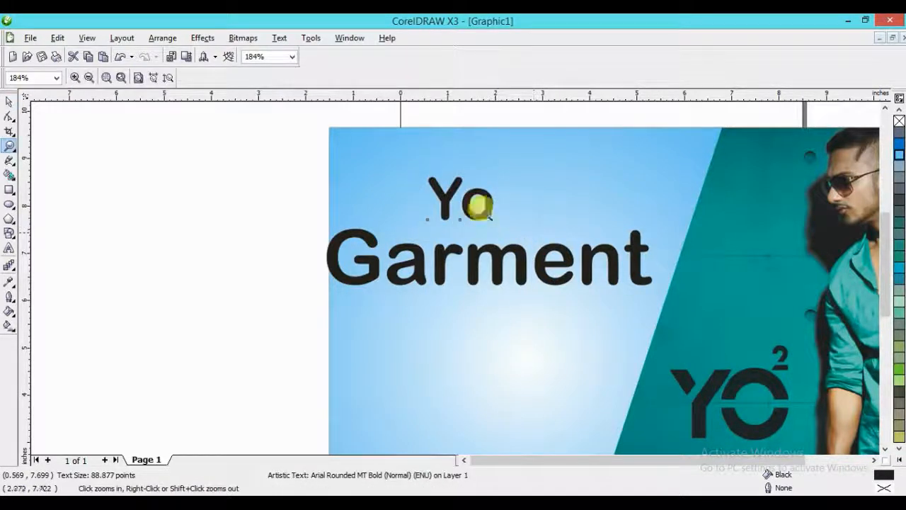
- Extend the upper word to "Yo - 2" and scale it down to about 80.6 pt, shrinking "Garment" slightly to fit the panel
click(9, 248)
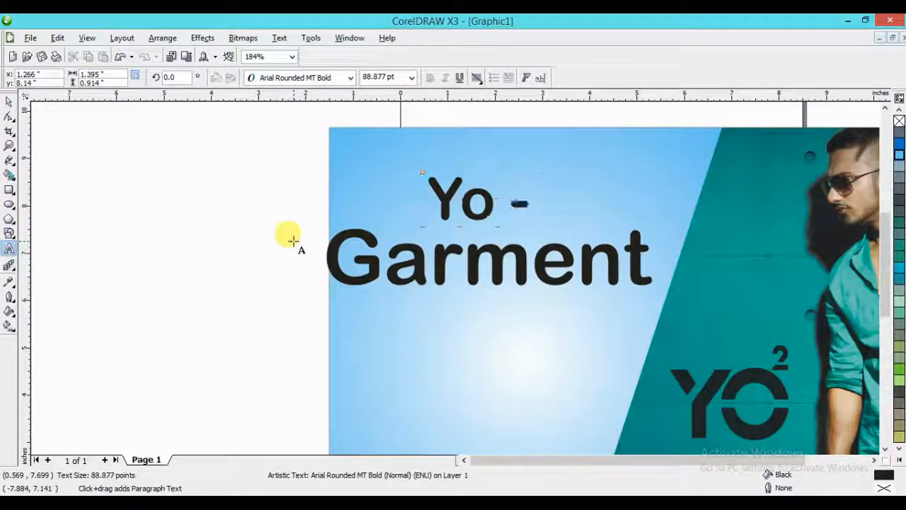
key(ctrl+space)
click(354, 232)
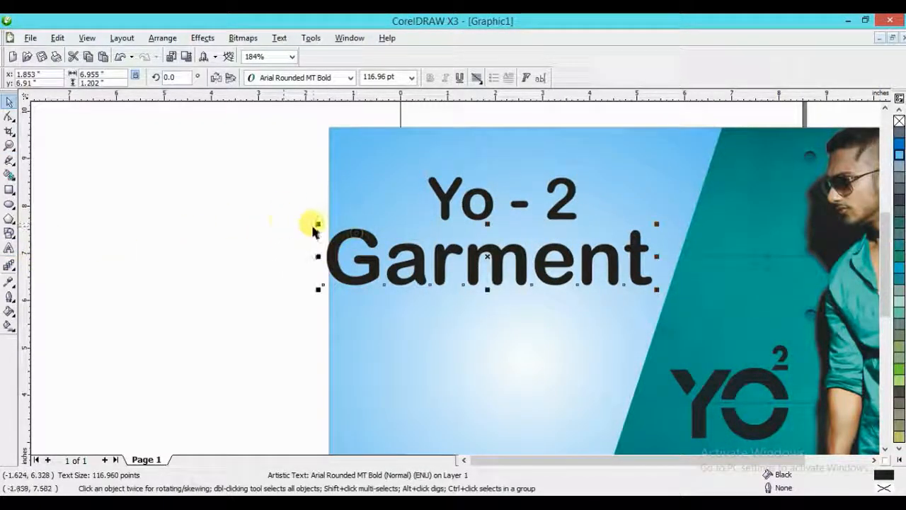
drag(318, 223, 353, 229)
click(469, 198)
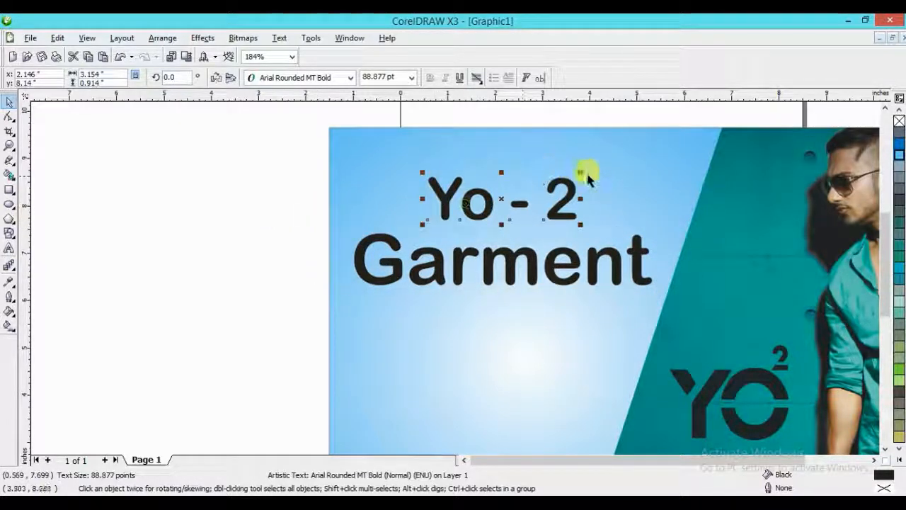
drag(579, 171, 554, 160)
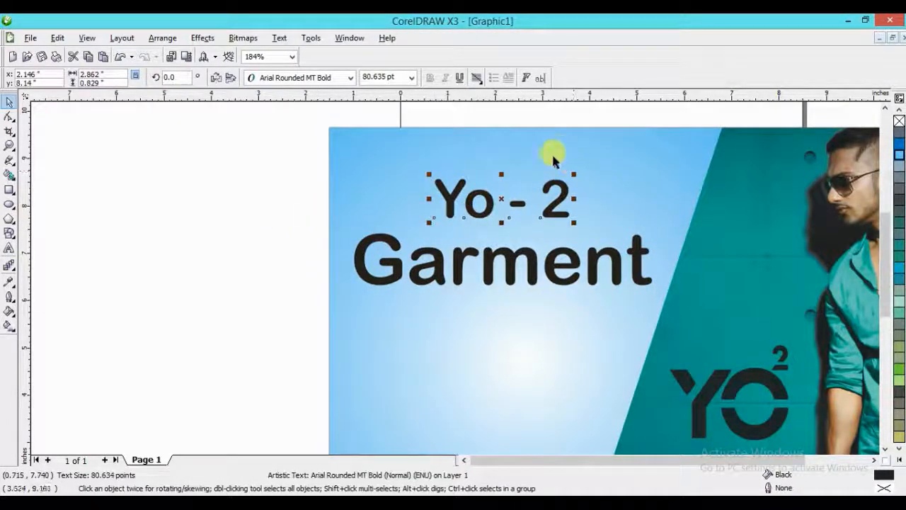
- Stretch the "Garment" text vertically to about 181 pt, keeping its width
shift+click(458, 259)
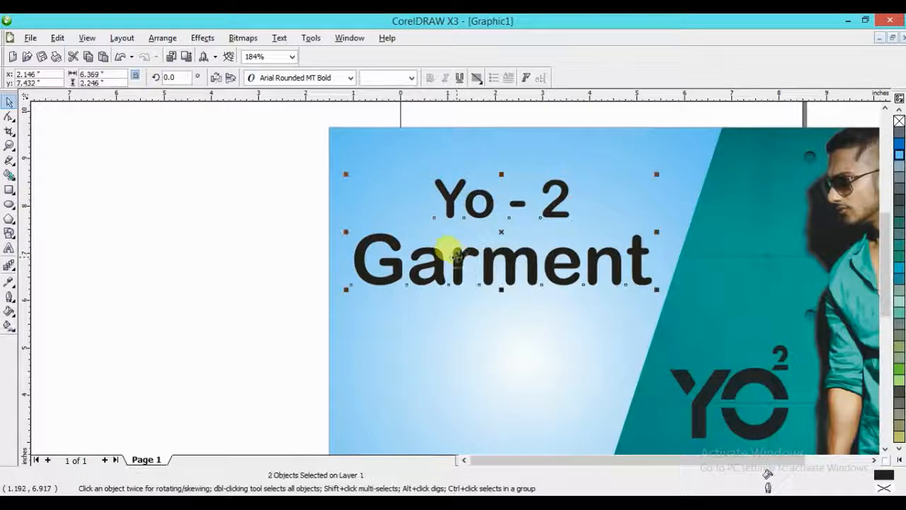
click(243, 247)
scroll(475, 306, down, 2)
key(z)
drag(359, 214, 611, 373)
key(space)
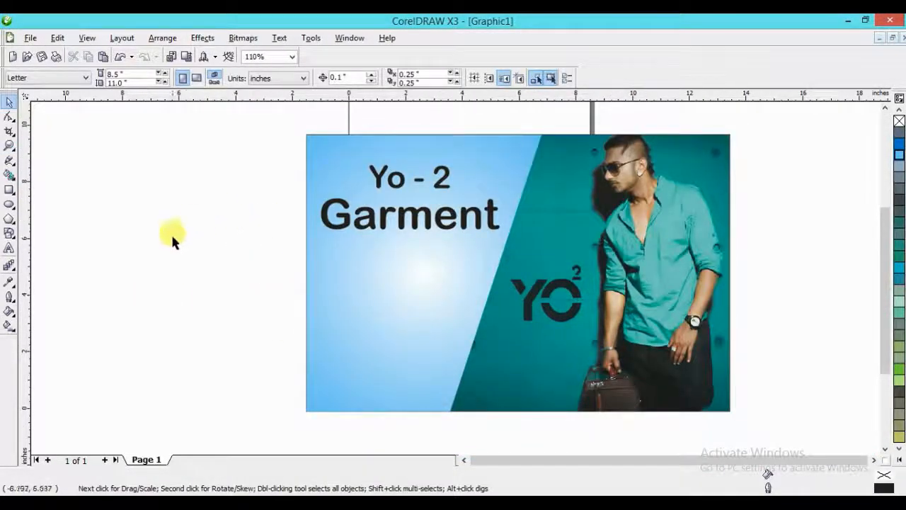
click(400, 235)
drag(408, 235, 409, 258)
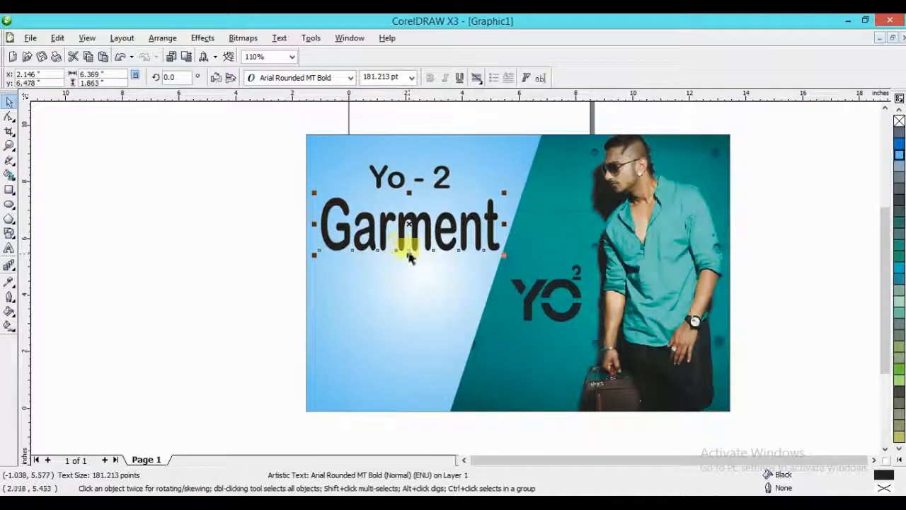
key(Escape)
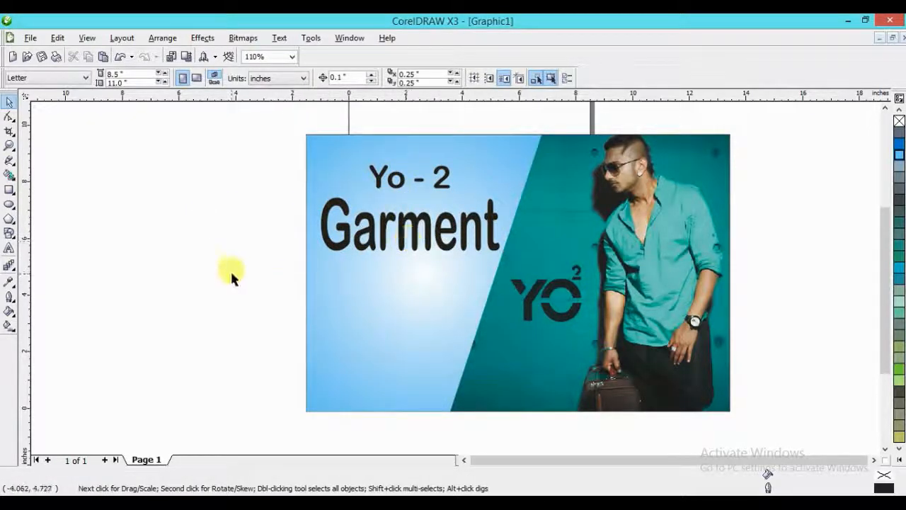
- Move "Yo - 2" slightly up and reduce the height of "Garment" a little
click(400, 177)
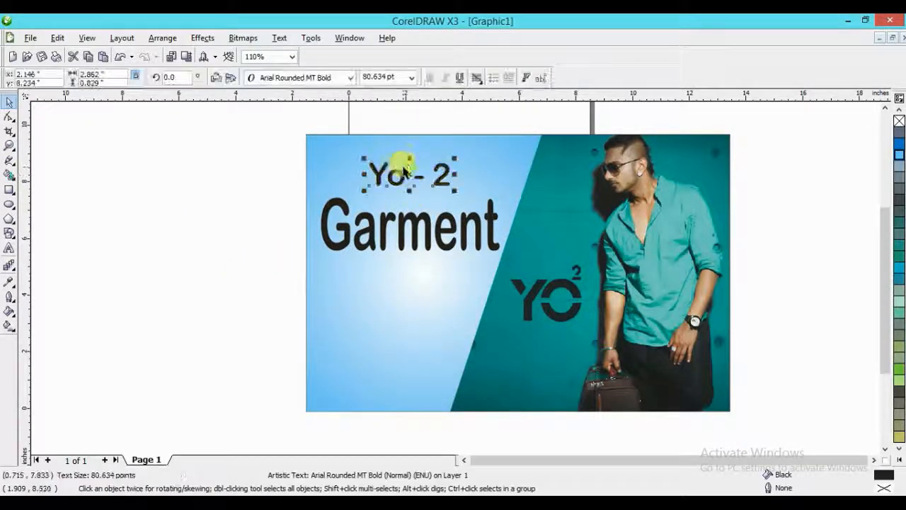
click(232, 212)
scroll(454, 277, down, 1)
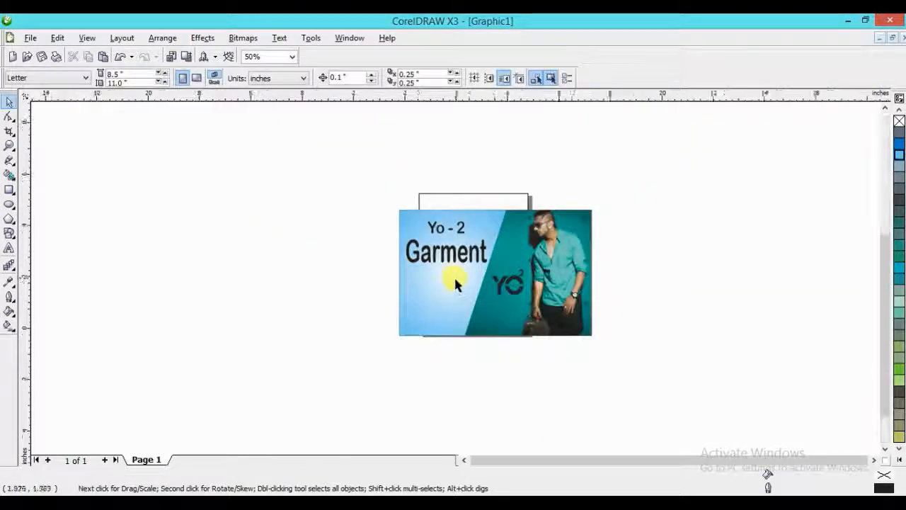
scroll(453, 276, up, 1)
click(299, 368)
click(452, 167)
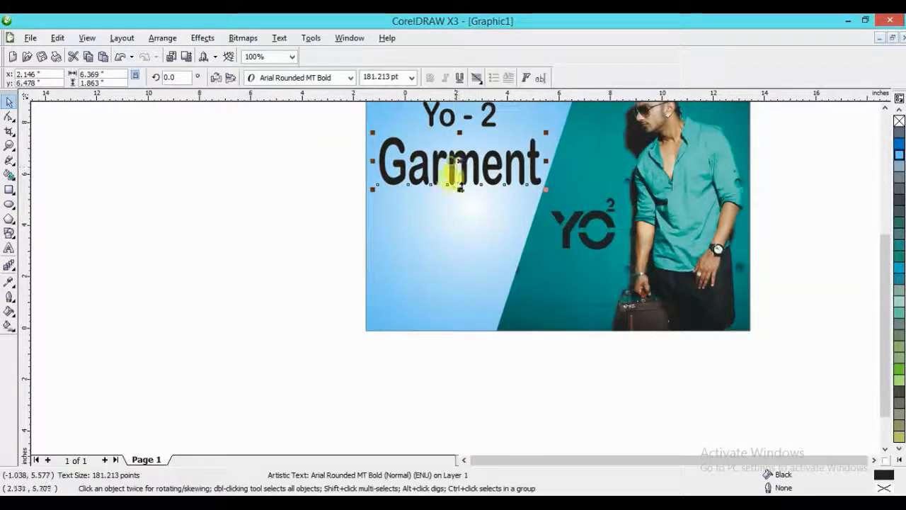
drag(460, 189, 459, 182)
click(237, 233)
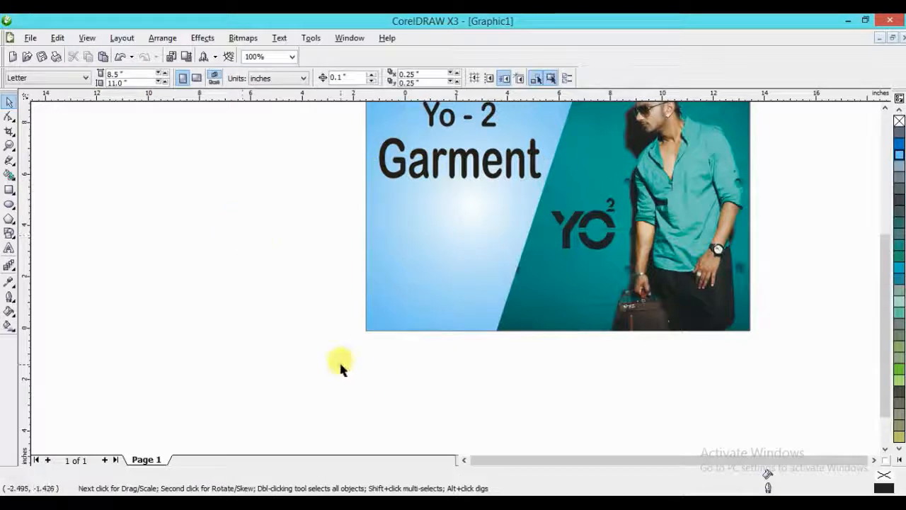
- Import the brush-stroke images "2015-06-27 22.09.51" and "2015-06-27%25252022.10.31" from the Desktop, placing them beside the banner
key(ctrl+i)
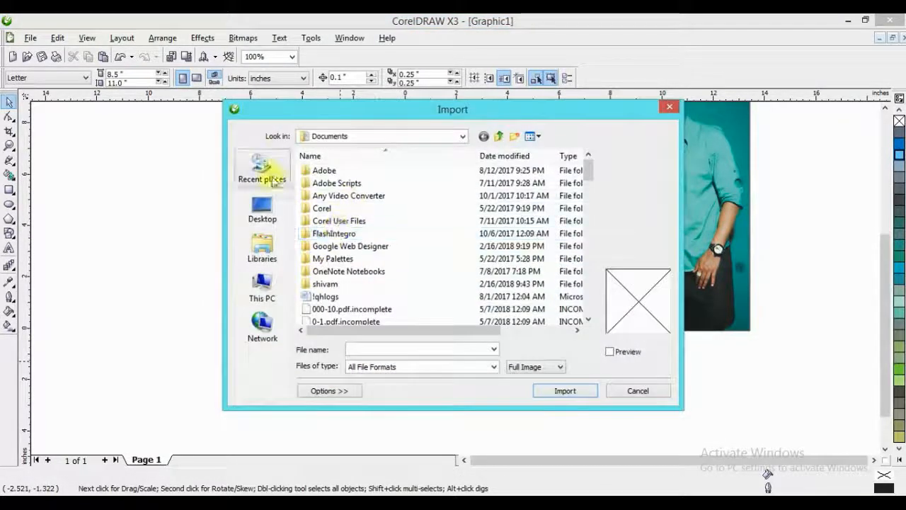
click(262, 205)
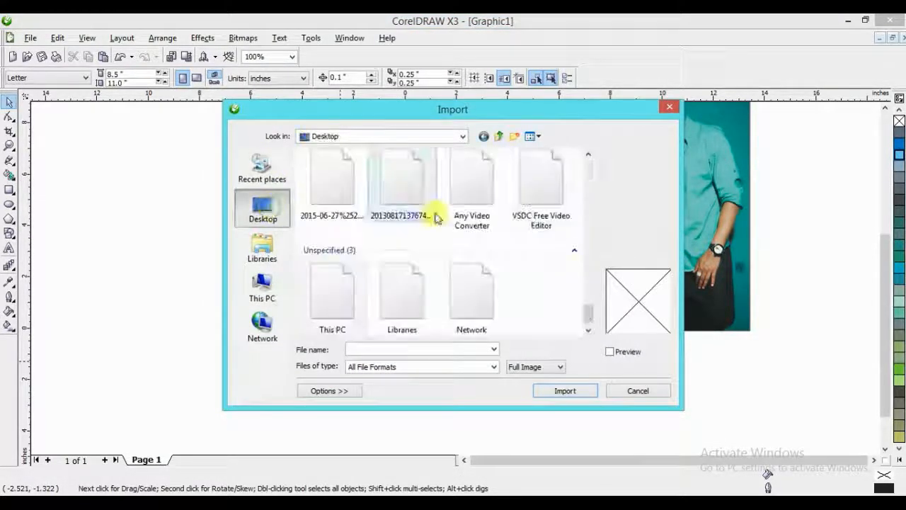
right_click(550, 277)
click(543, 265)
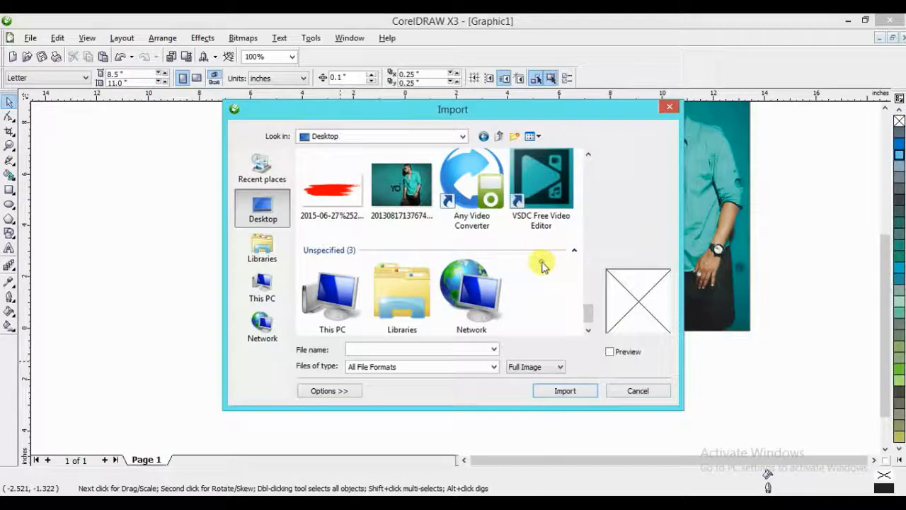
click(343, 205)
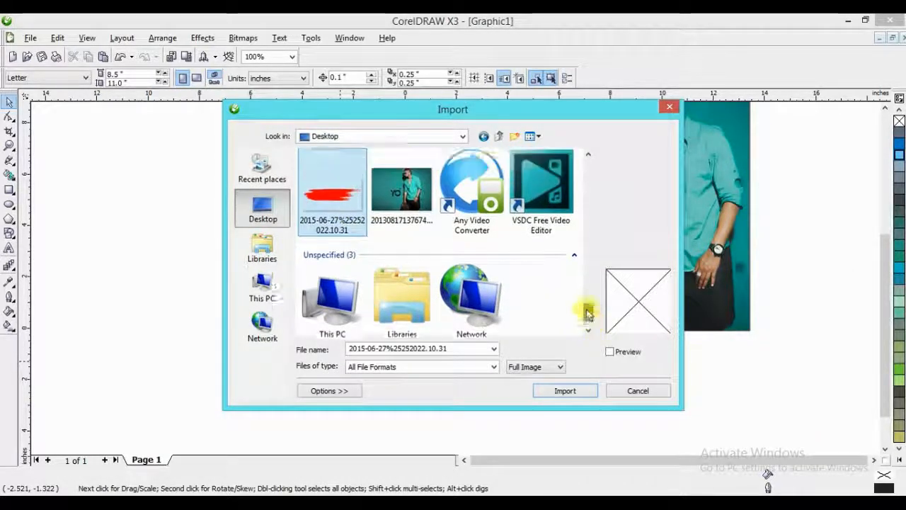
scroll(591, 312, down, 5)
scroll(595, 309, up, 10)
scroll(593, 293, up, 2)
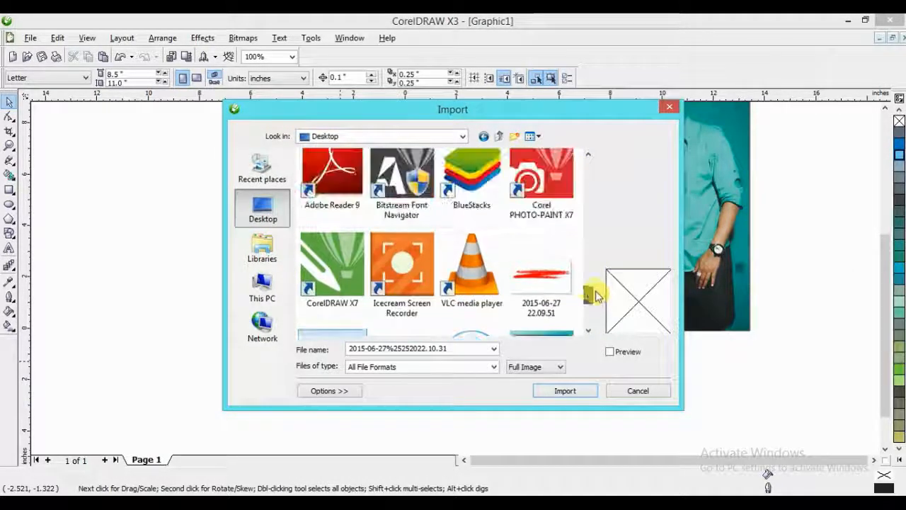
click(542, 272)
click(570, 391)
drag(200, 183, 322, 283)
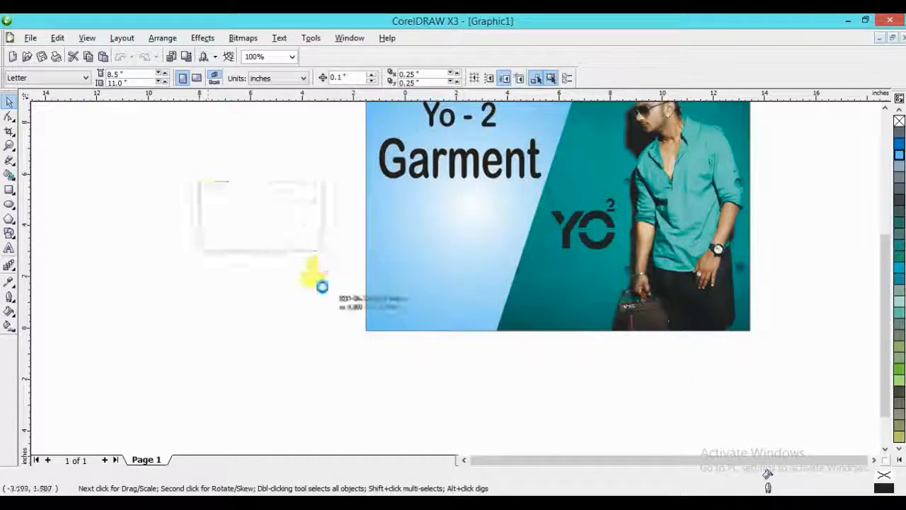
drag(219, 277, 407, 364)
- Move the thick orange brush stroke onto the blue panel below "Garment" and scale it to about 5.83 in wide
key(F2)
mouse_move(184, 178)
mouse_down()
mouse_move(451, 353)
mouse_move(563, 397)
mouse_up()
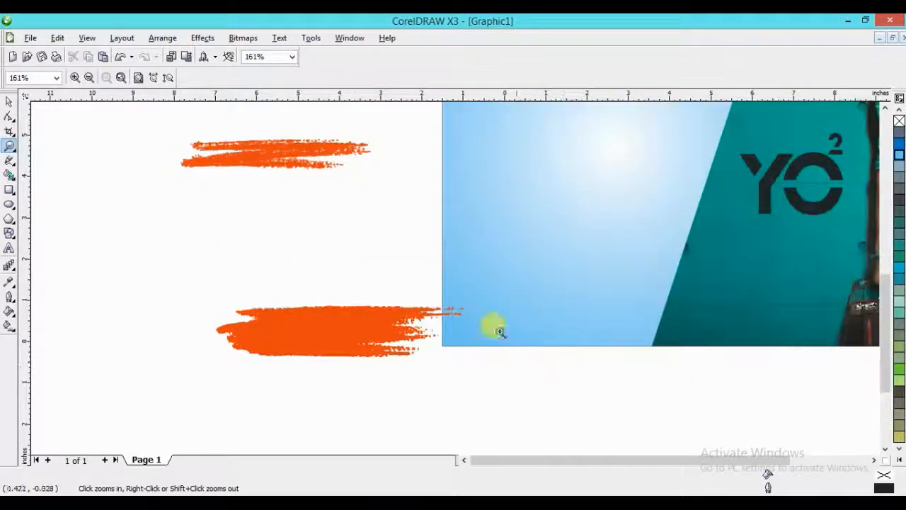
key(space)
scroll(446, 273, down, 2)
scroll(454, 291, up, 2)
drag(318, 425, 546, 288)
drag(647, 243, 629, 250)
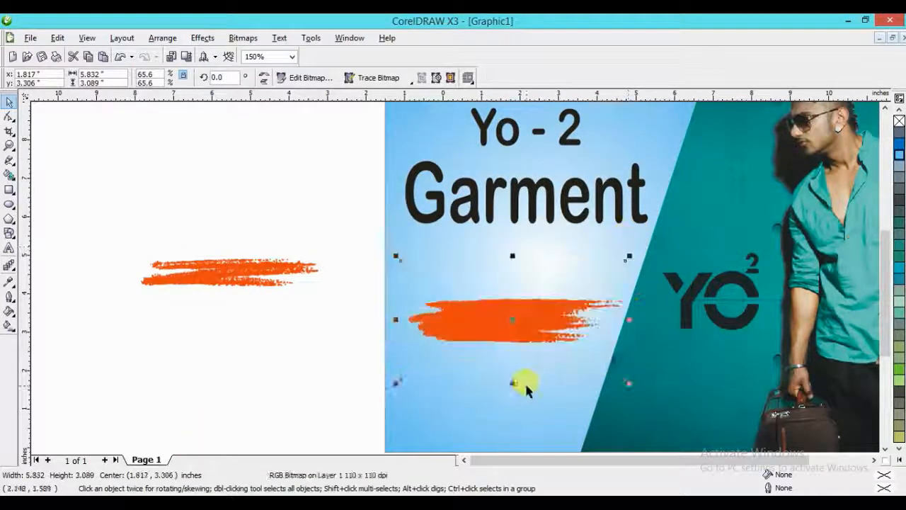
- Stretch the thick brush stroke vertically to about 4.2 in high and shift it slightly up on the panel
drag(513, 384, 515, 428)
drag(526, 334, 519, 324)
click(291, 352)
scroll(468, 345, up, 1)
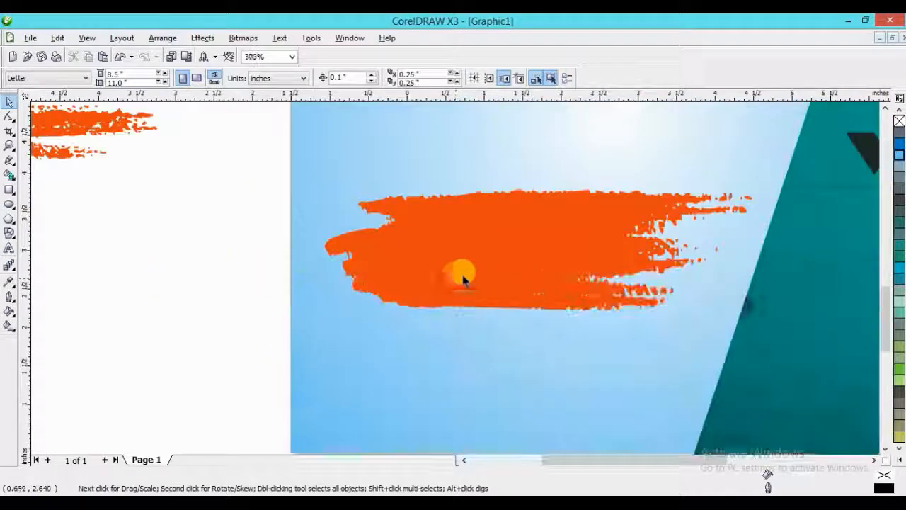
- PowerClip the thick brush stroke inside the slanted blue panel and open the clip contents for editing
click(464, 278)
scroll(513, 320, down, 2)
scroll(455, 223, up, 2)
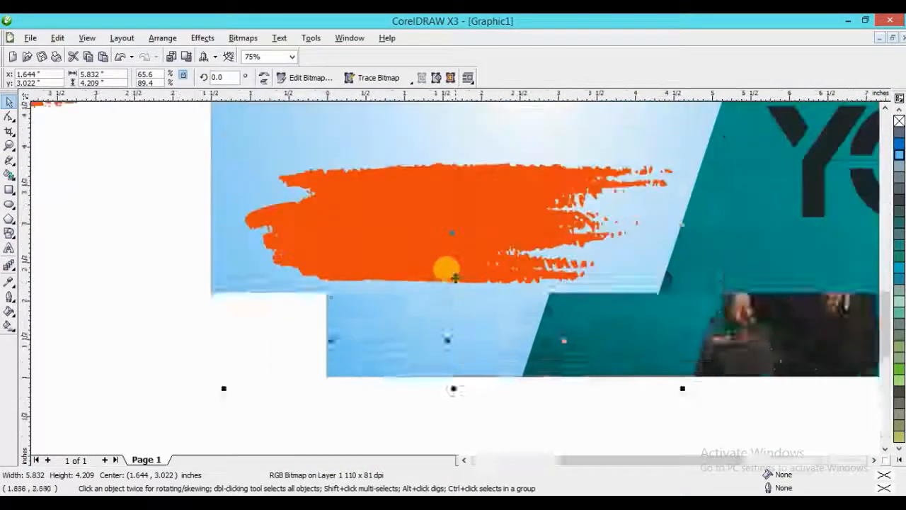
scroll(442, 267, down, 1)
mouse_move(454, 306)
mouse_down()
mouse_move(138, 354)
mouse_move(378, 337)
mouse_up()
click(430, 378)
ctrl+click(410, 305)
- Enlarge the clipped brush stroke to about 7.8 in wide, overlapping the panel's left edge, and finish editing the contents
mouse_move(459, 221)
mouse_down()
mouse_move(394, 253)
mouse_move(376, 245)
mouse_up()
drag(524, 336, 584, 381)
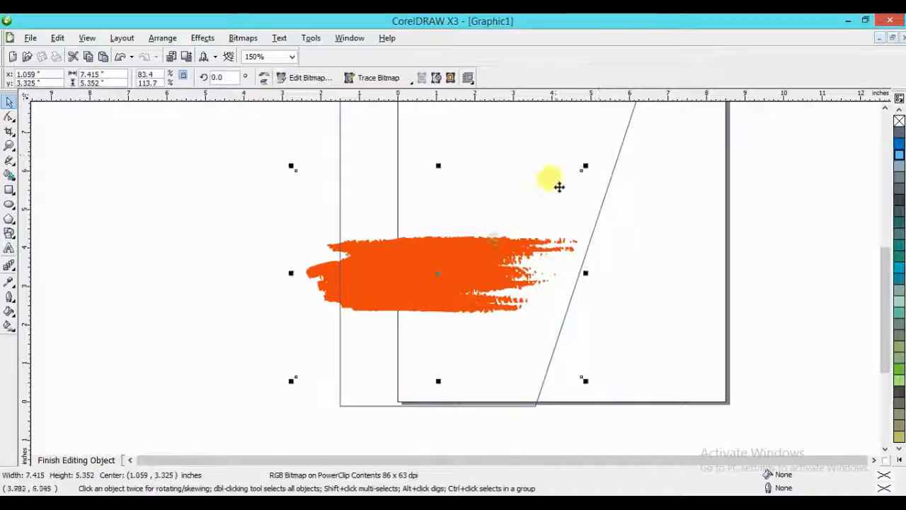
drag(582, 170, 599, 155)
drag(518, 231, 488, 242)
ctrl+click(162, 330)
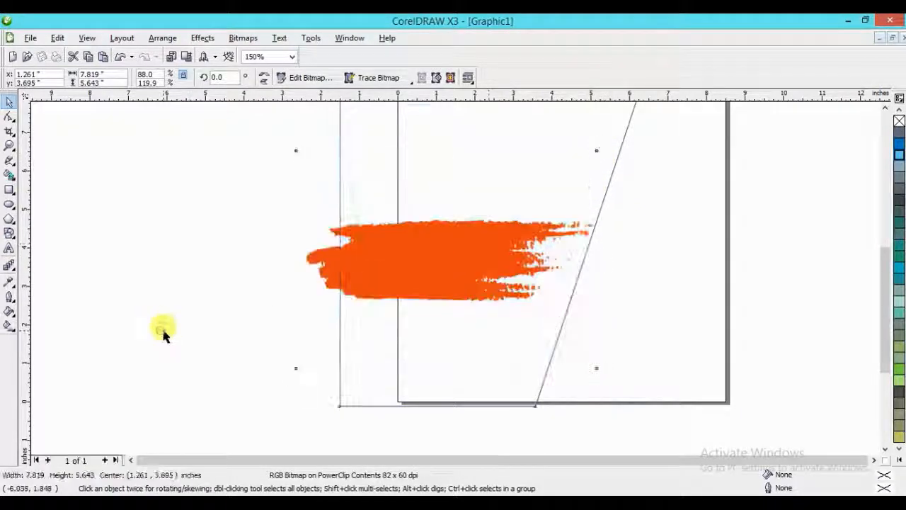
- Reopen the clip contents, enlarge the brush stroke to about 9 in wide and shift it slightly up and left
ctrl+click(418, 265)
drag(420, 266, 406, 247)
drag(582, 354, 627, 384)
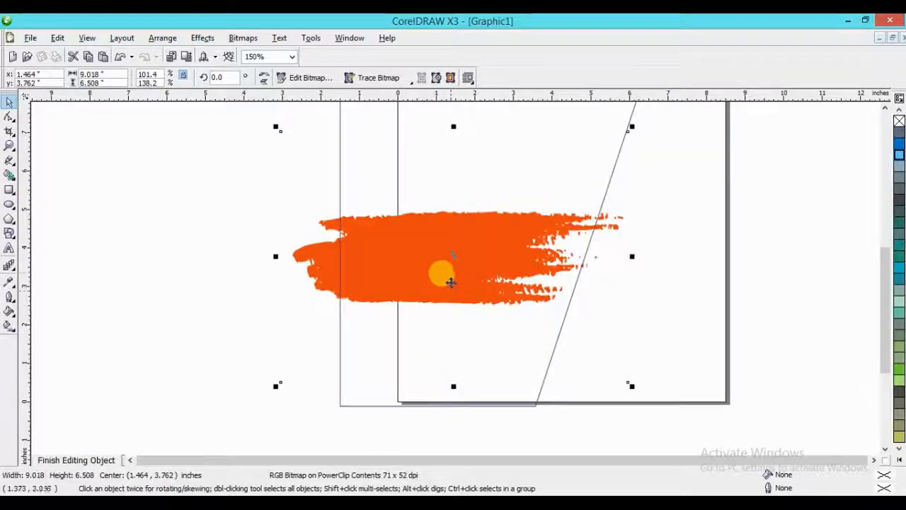
drag(446, 277, 441, 269)
ctrl+click(230, 317)
ctrl+click(489, 284)
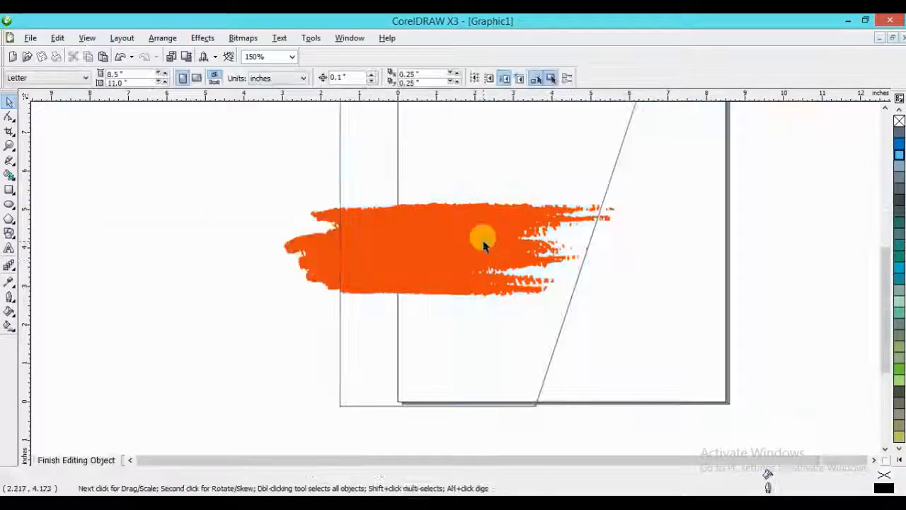
drag(485, 245, 478, 245)
ctrl+click(251, 270)
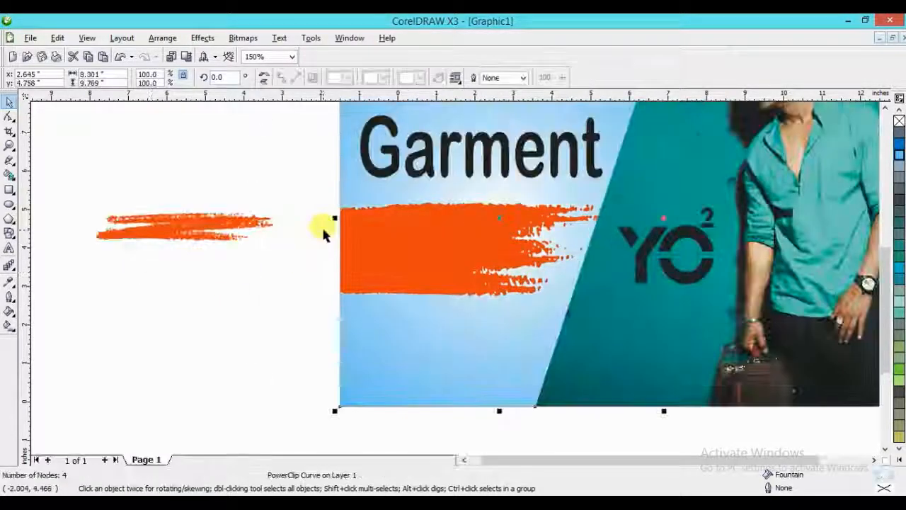
- Add the artistic text "Jens and T-Sirt" in 24 pt Arial left of the banner
click(9, 249)
click(233, 288)
text(Jens  and T-Sirts)
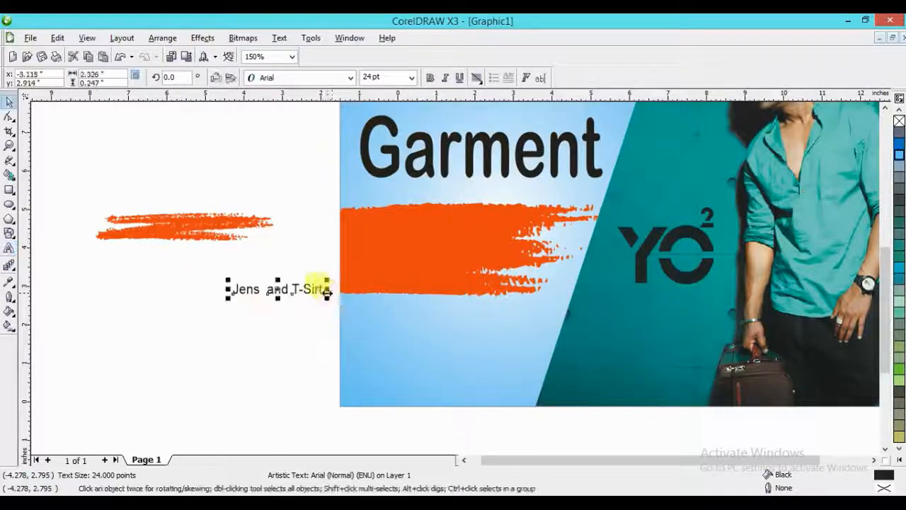
- Change the word "Jens" in the new text to "Jeins"
right_click(244, 294)
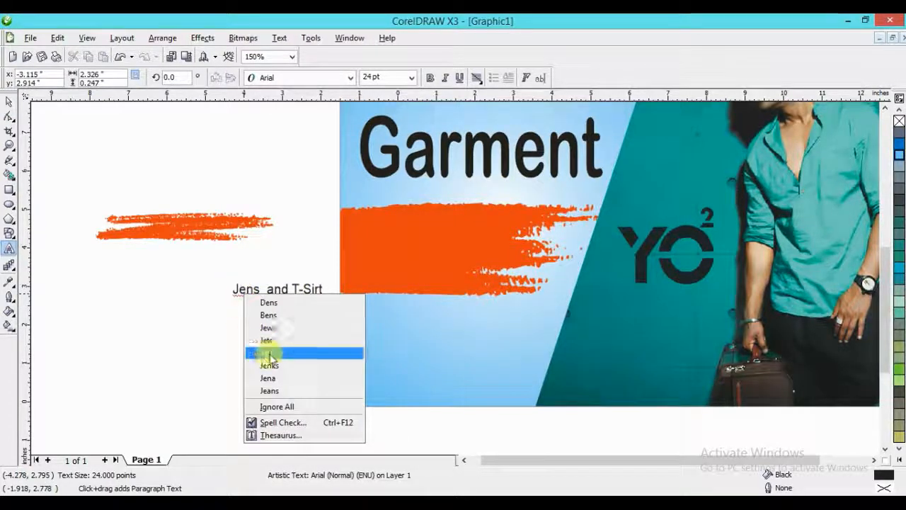
click(238, 291)
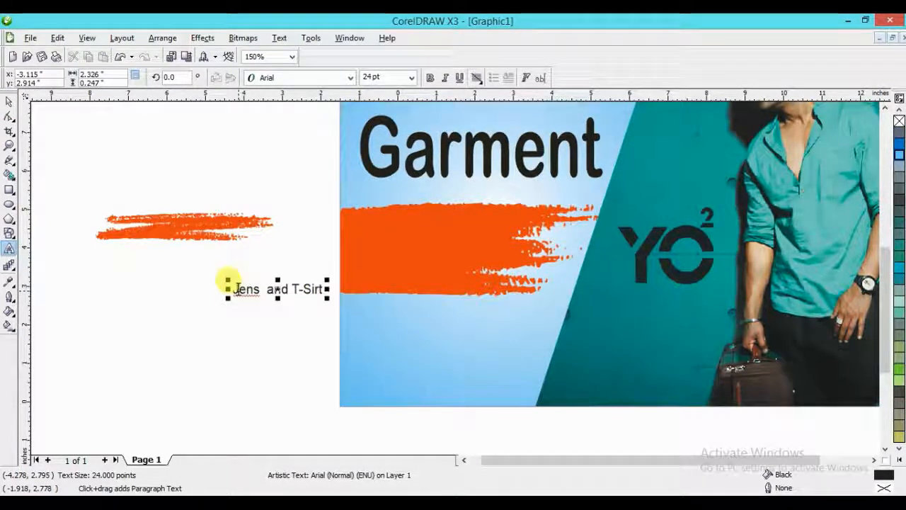
drag(239, 289, 245, 289)
key(ctrl+z)
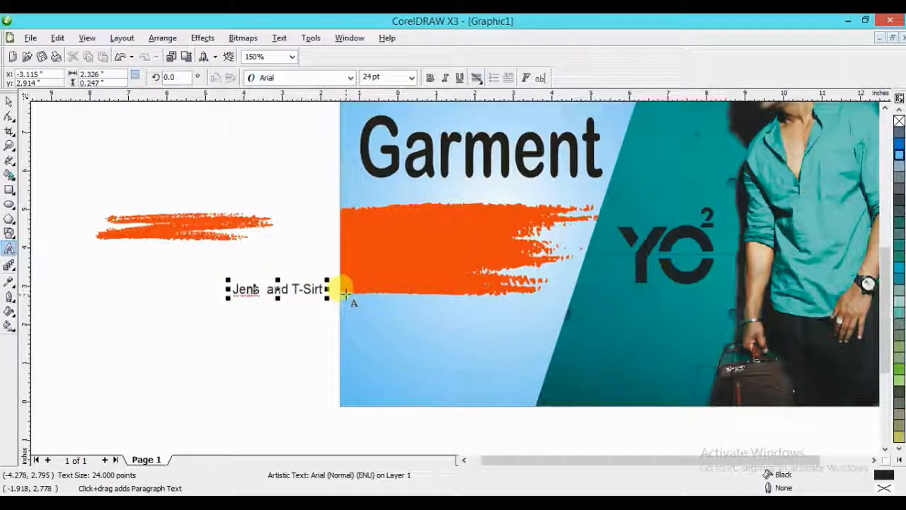
text(i)
click(292, 275)
key(ctrl+space)
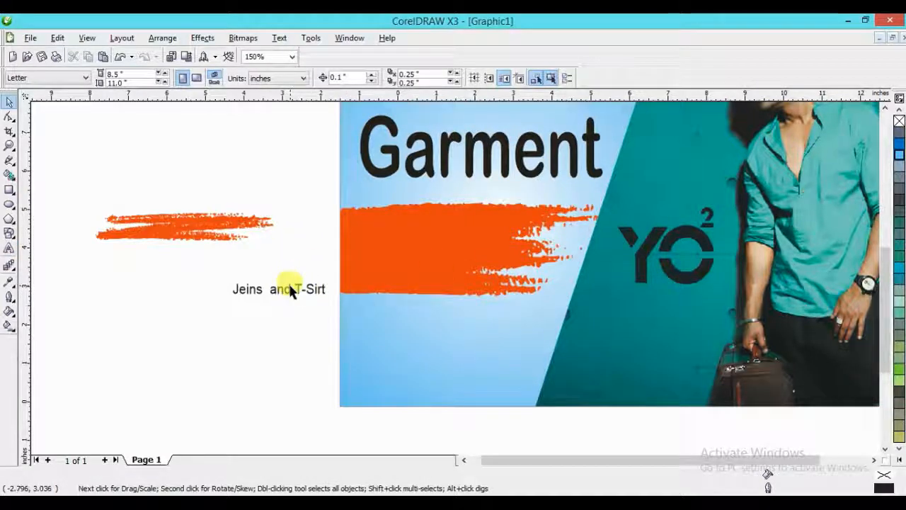
- Move the "Jeins and T-Sirt" text onto the orange stroke and break it into three lines, one per word
mouse_move(290, 291)
mouse_down()
mouse_move(447, 276)
mouse_move(426, 246)
mouse_up()
key(z)
drag(251, 203, 550, 318)
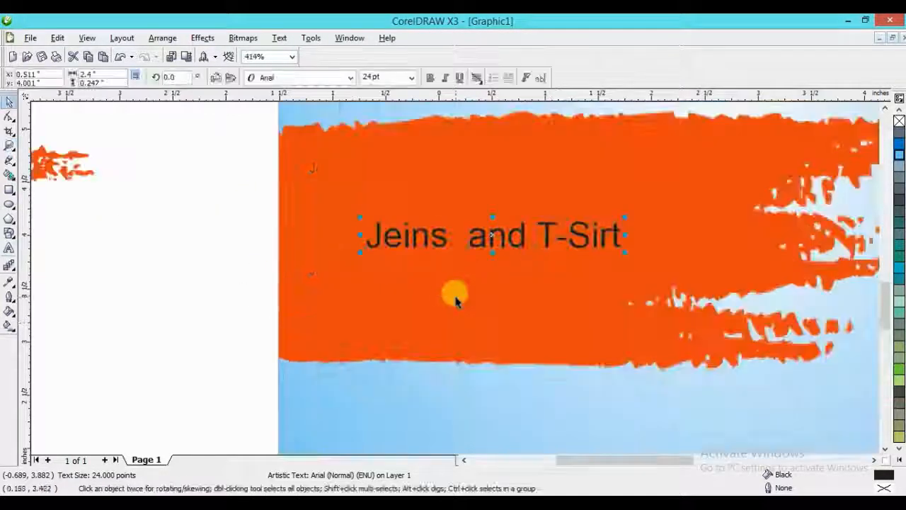
double_click(467, 234)
key(Return)
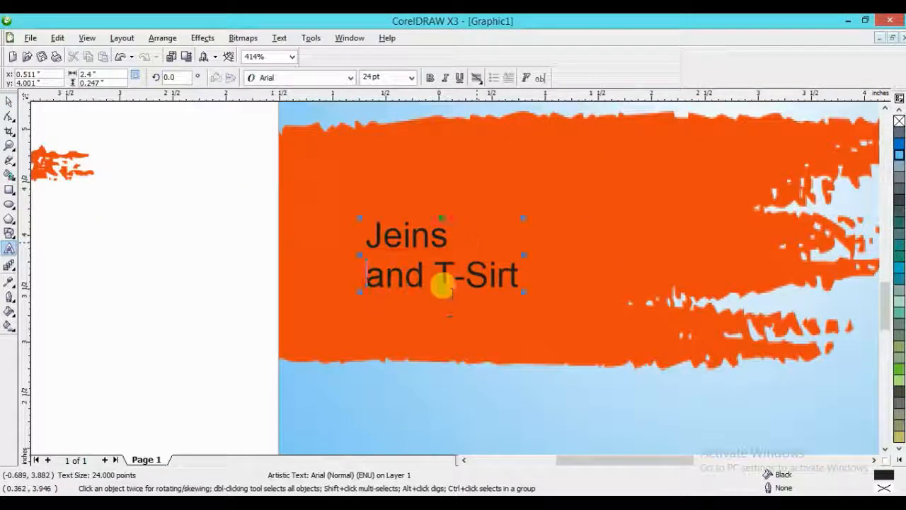
click(434, 277)
key(Return)
key(ctrl+space)
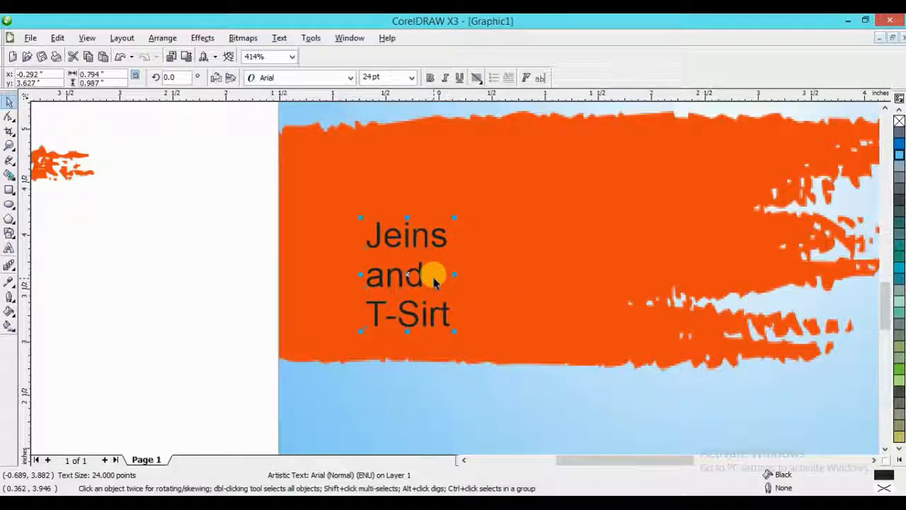
- Separate the three lines, enlarge "Jeins" to about 70 pt and arrange "and" and "T-Sirt" staggered below it
click(425, 227)
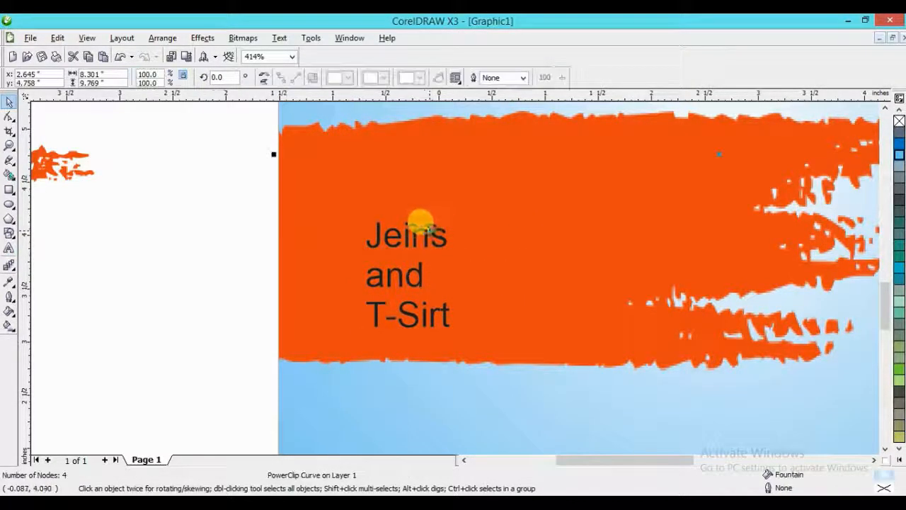
click(422, 228)
drag(422, 228, 480, 239)
drag(399, 177, 455, 183)
drag(404, 264, 442, 249)
click(435, 310)
drag(432, 311, 507, 286)
- Add spaces around the hyphen in "T-Sirt" and correct the spelling so it reads "T - Shirt"
key(F8)
click(477, 290)
text(-)
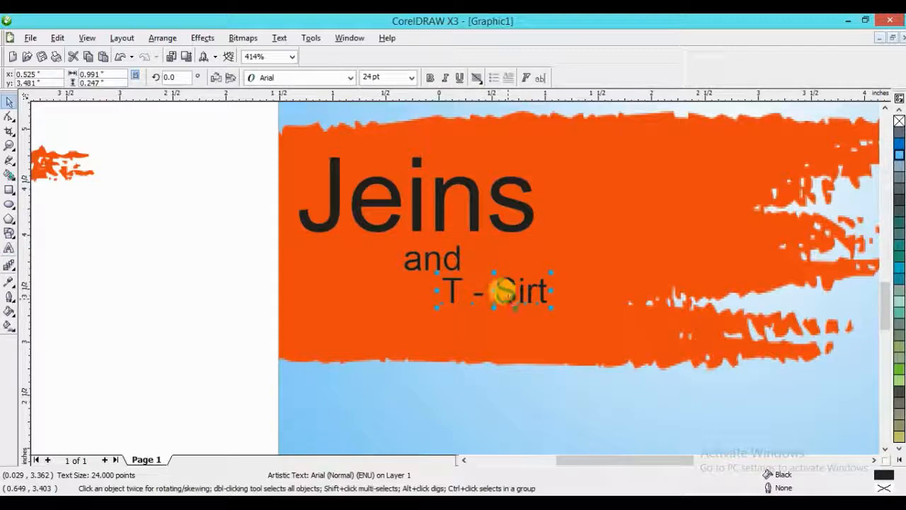
right_click(504, 291)
click(537, 219)
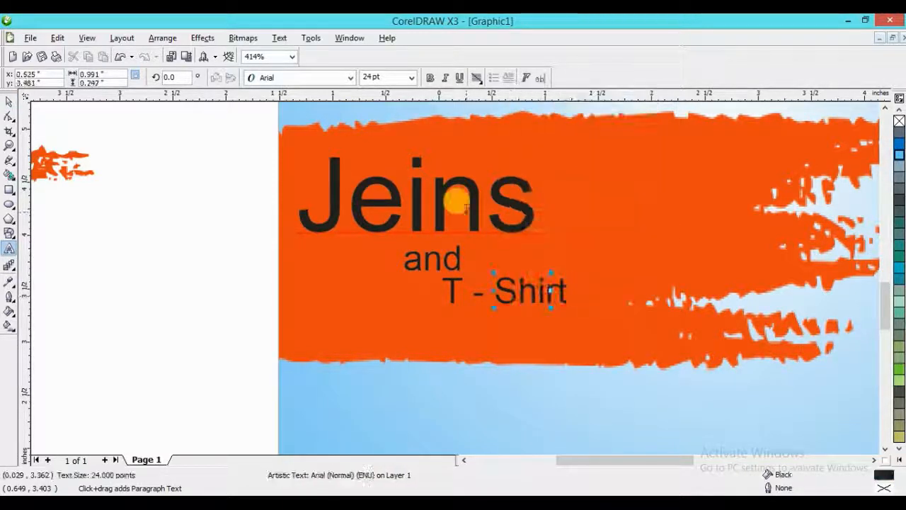
- Correct the large word "Jeins" with the suggested spelling "Jeans"
click(457, 204)
right_click(468, 214)
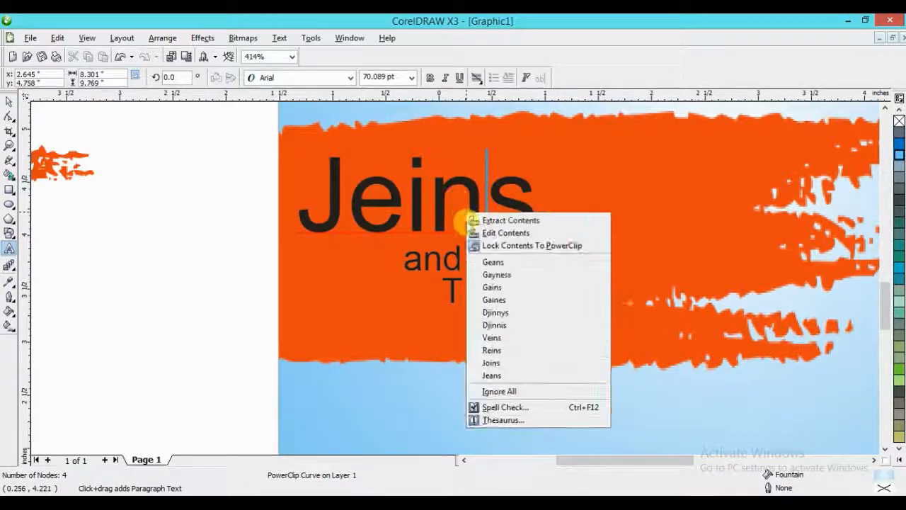
click(507, 374)
- Try changing the "e" in "Jeans" to "i", and delete the whole word from the orange stroke
double_click(379, 216)
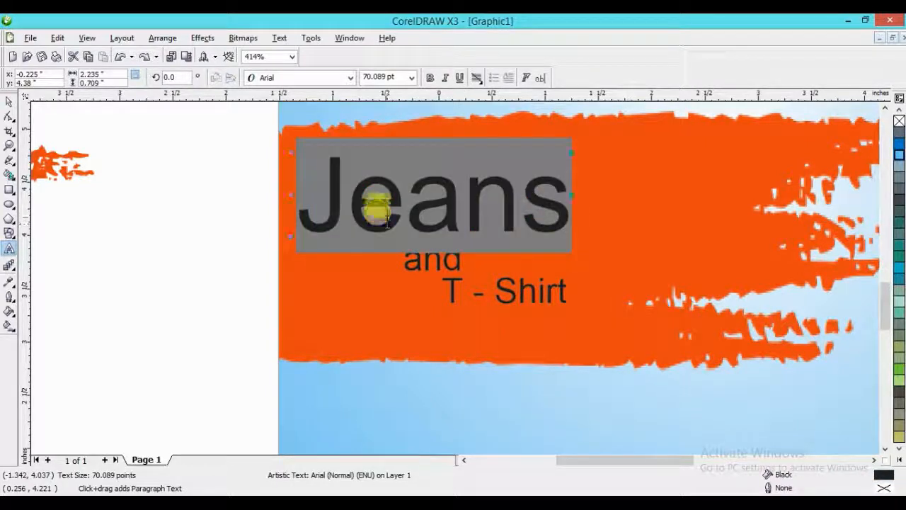
right_click(388, 211)
click(383, 192)
click(412, 194)
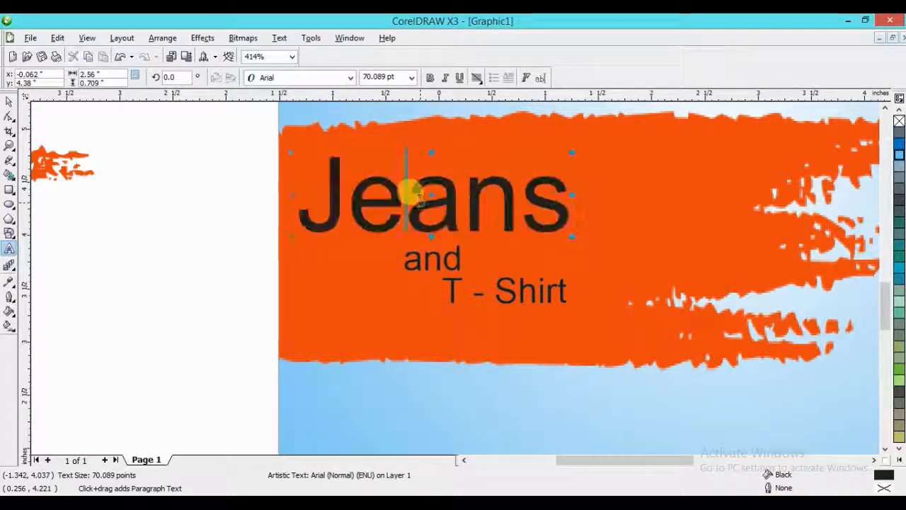
mouse_move(363, 211)
mouse_down()
mouse_move(396, 225)
mouse_move(372, 209)
mouse_up()
text(i)
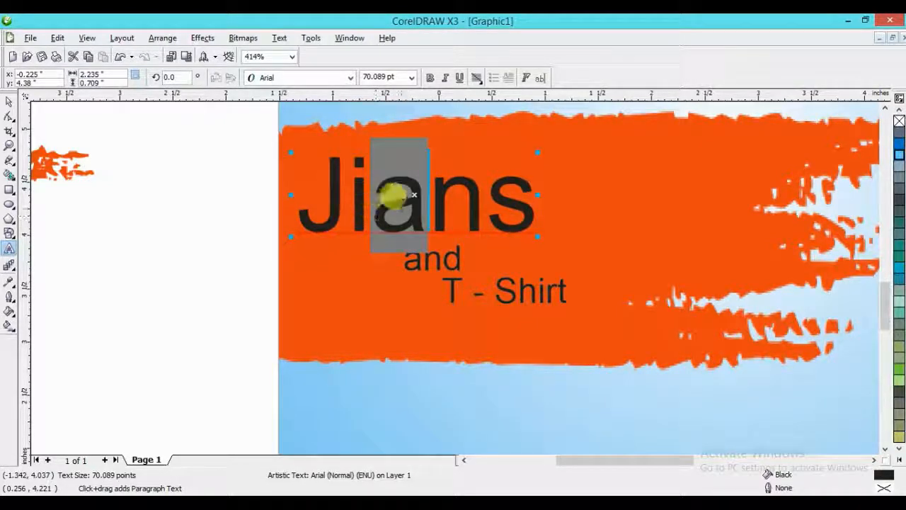
key(ctrl+space)
key(Delete)
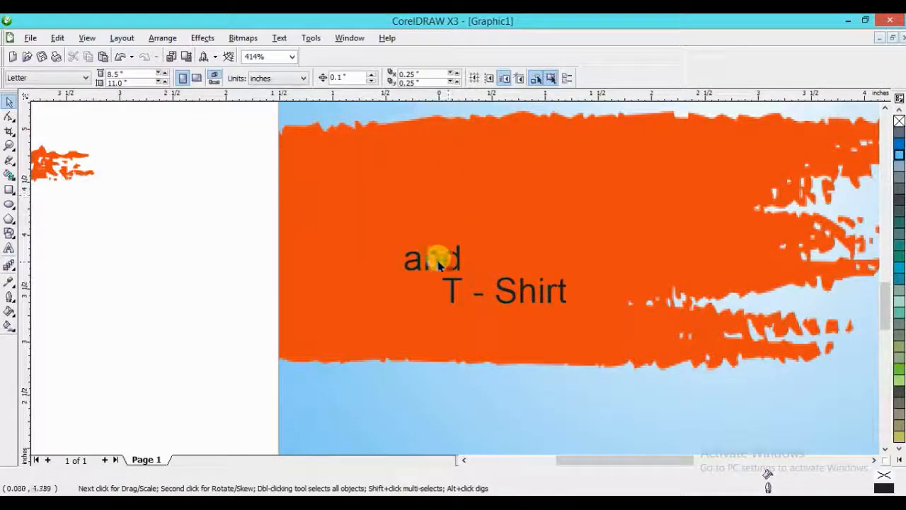
- Duplicate the word "and" on the orange stroke and change the upper one to "Paint"
drag(429, 261, 449, 203)
right_click(449, 203)
key(F8)
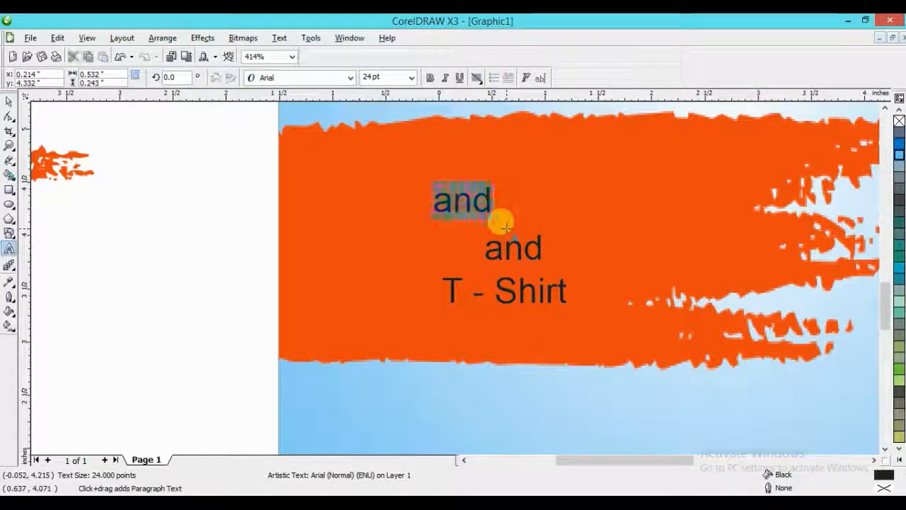
text(Paint)
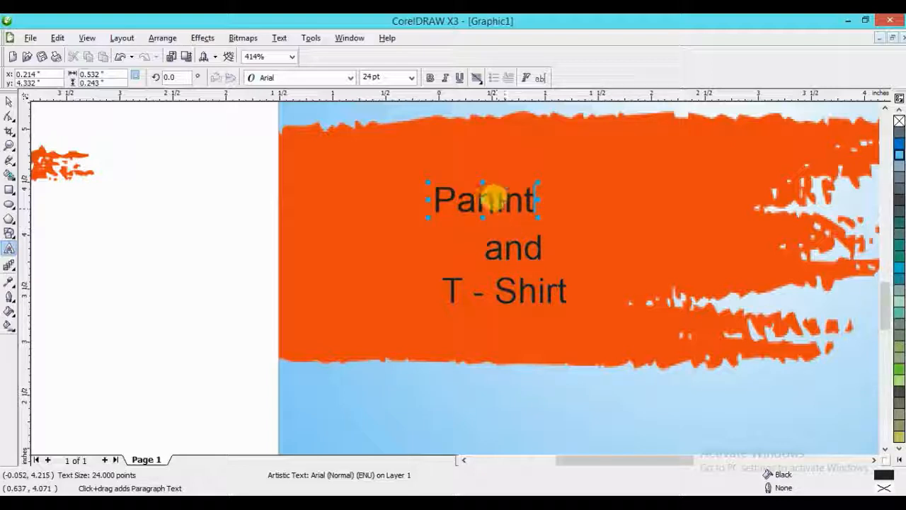
click(481, 205)
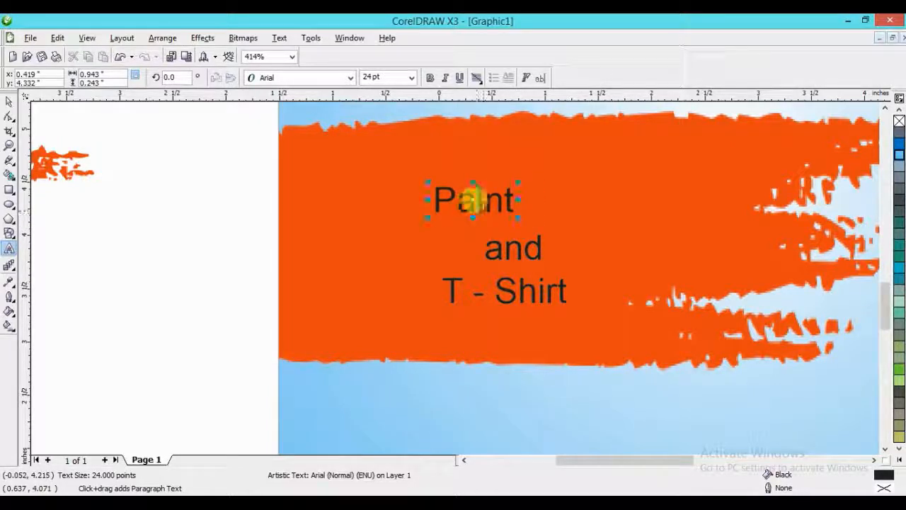
key(ctrl+space)
key(ctrl+space)
key(ctrl+space)
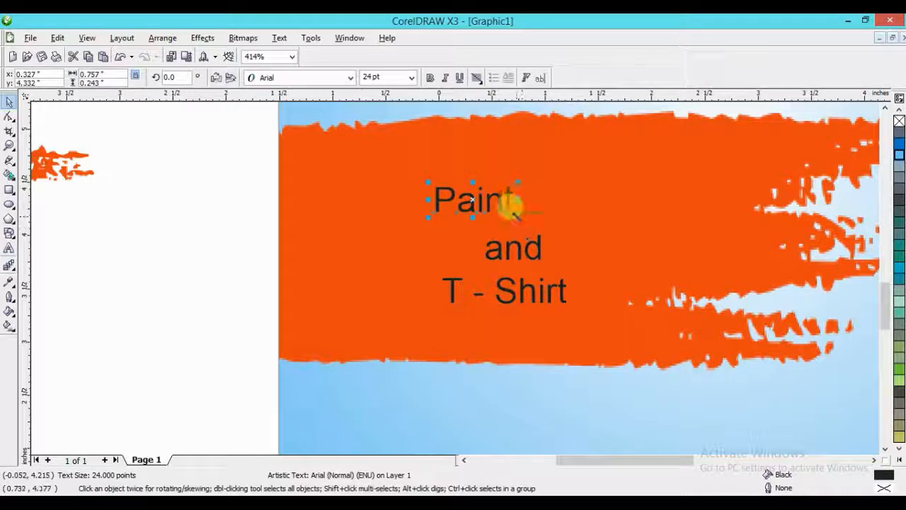
- Enlarge "Paint" to about 35 pt at the stroke's left end and stagger "and" and "T - Shirt" below it
drag(518, 216, 555, 230)
drag(498, 194, 382, 189)
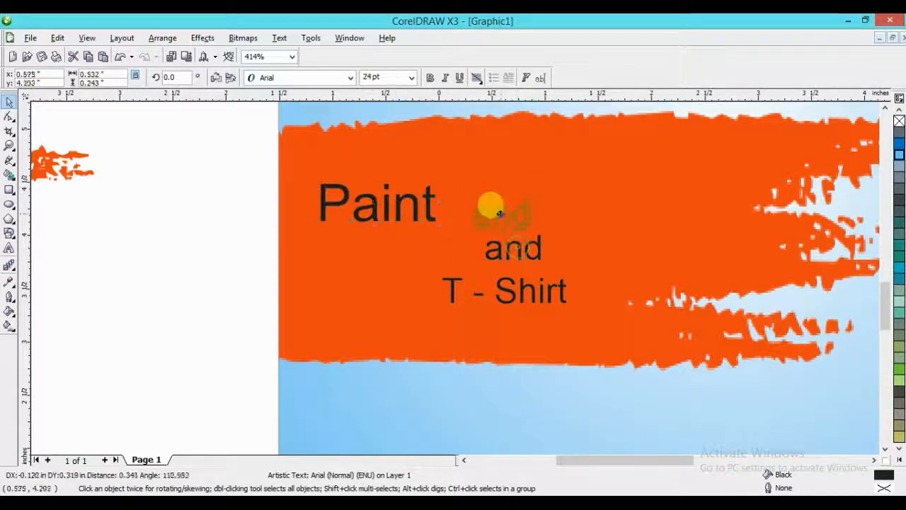
drag(493, 228, 491, 228)
drag(503, 285, 548, 297)
key(ctrl+z)
click(184, 290)
scroll(453, 273, down, 3)
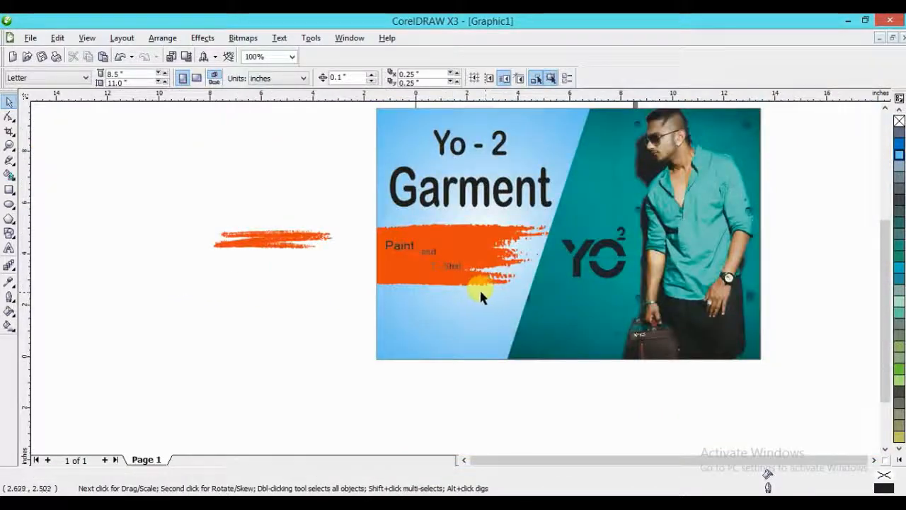
- Delete the spare thin orange brush stroke image beside the banner
key(z)
scroll(469, 296, up, 1)
key(space)
mouse_move(250, 175)
mouse_down()
mouse_move(430, 372)
mouse_move(446, 262)
mouse_move(469, 272)
mouse_move(465, 372)
mouse_up()
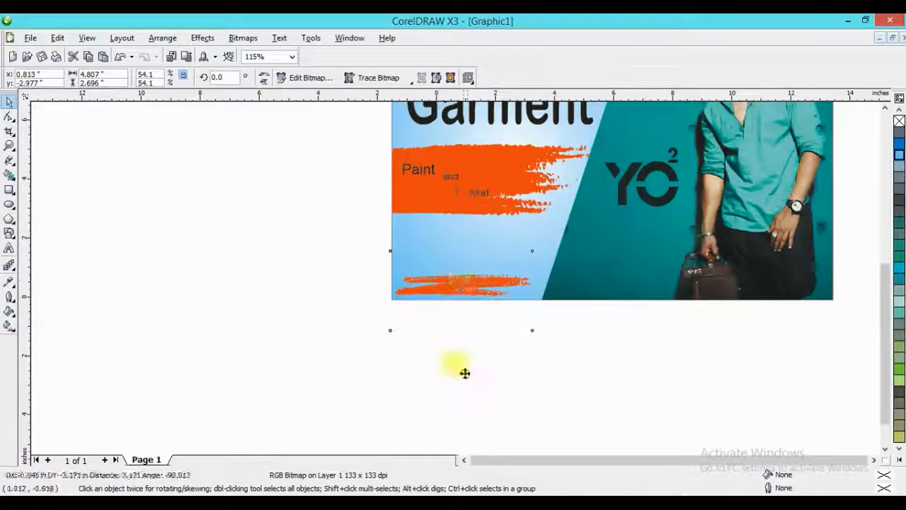
key(Delete)
- Copy "T - Shirt" to the lower part of the blue panel and replace the copy's text with "Add" and a dotted line
scroll(469, 278, up, 2)
scroll(422, 138, down, 1)
scroll(454, 192, up, 1)
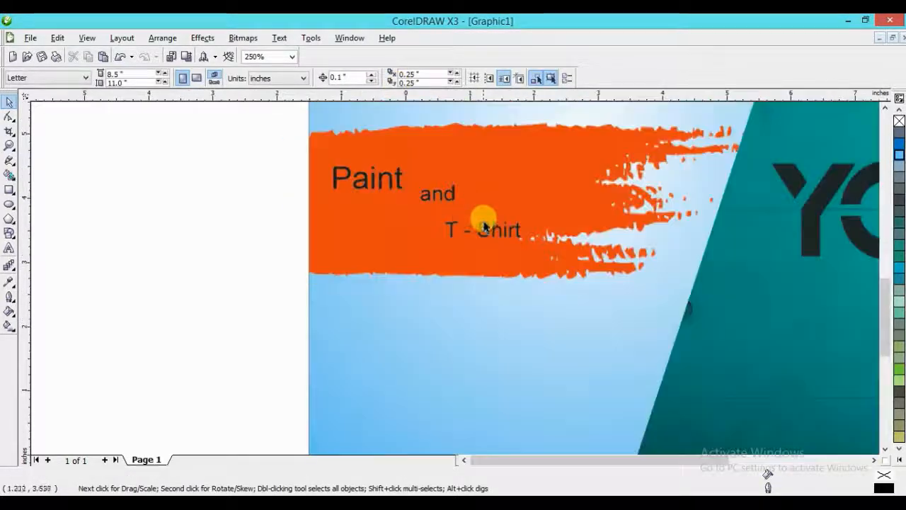
drag(484, 226, 398, 387)
right_click(398, 387)
key(Escape)
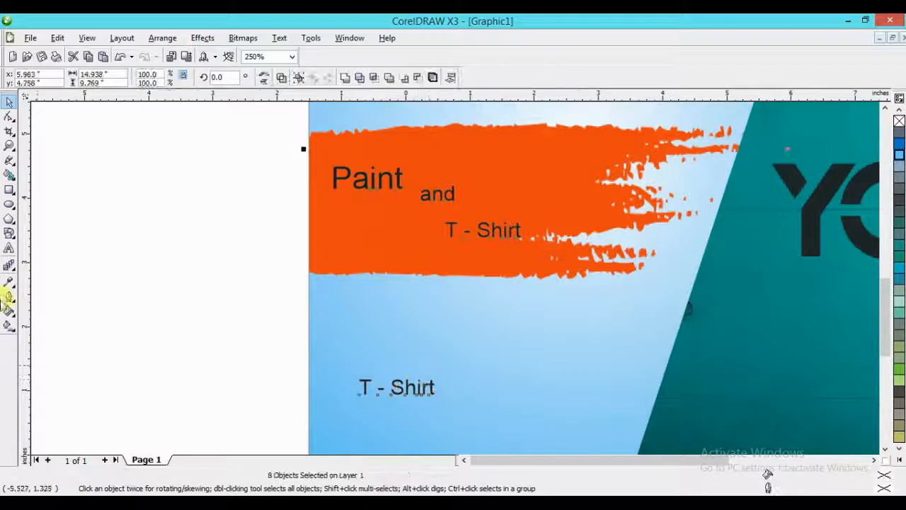
click(9, 248)
click(435, 385)
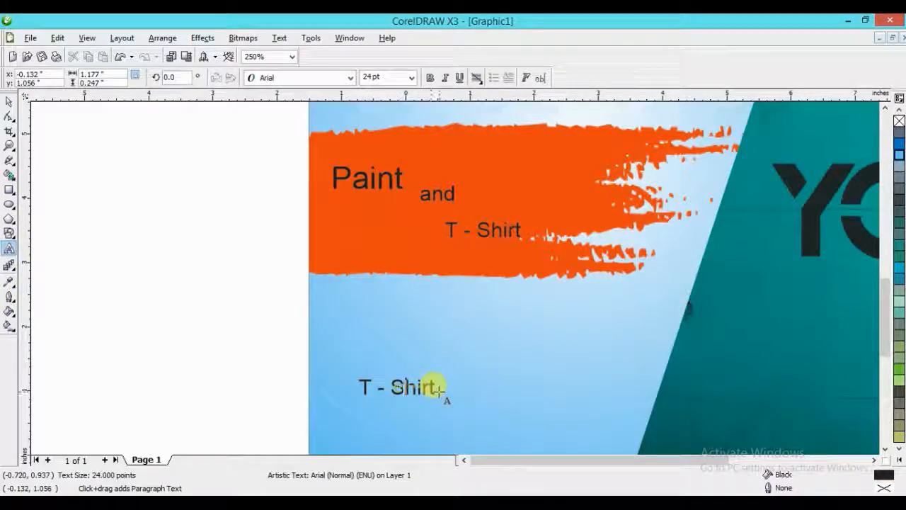
key(ctrl+a)
text(A)
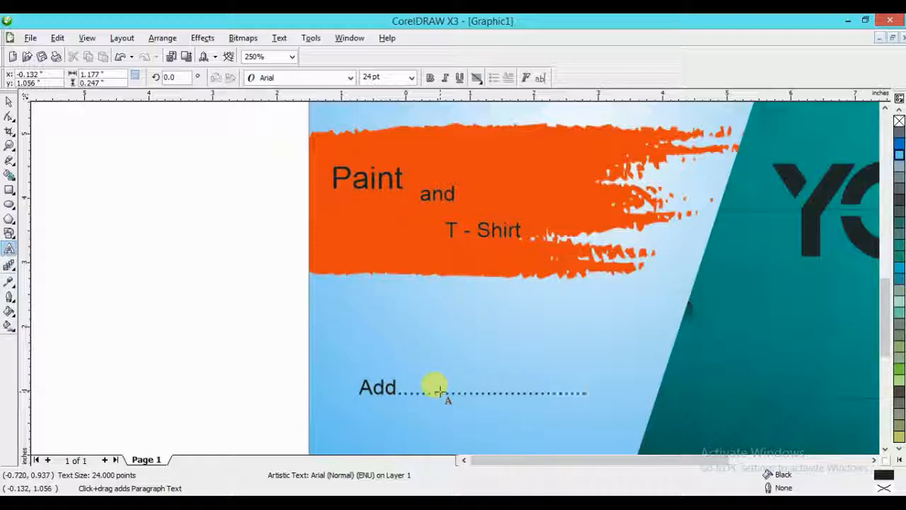
key(ctrl+space)
- Add a second line reading "Mob" with a dotted line, and move the two-line text slightly lower on the panel
scroll(432, 392, down, 1)
scroll(449, 285, up, 1)
key(F8)
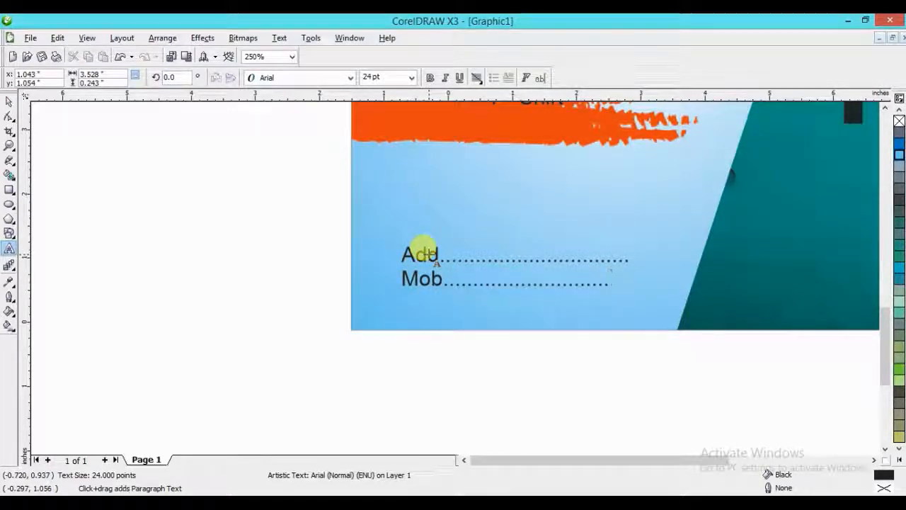
key(ctrl+space)
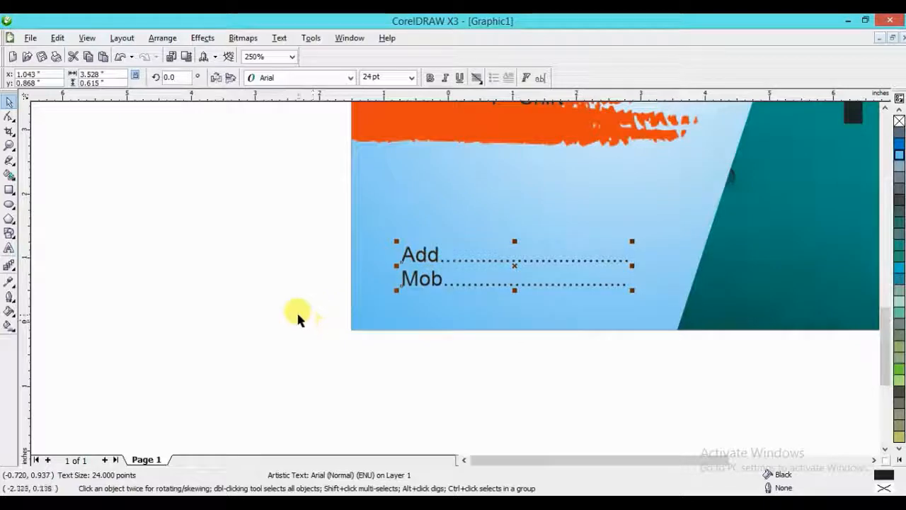
mouse_move(431, 262)
mouse_down()
mouse_move(418, 273)
mouse_move(426, 272)
mouse_up()
key(ctrl+z)
click(433, 254)
- Replace "Paint" with the placeholder "xxxxxxxxxxxxxx" and "T - Shirt" with "xxxxxxxxxx"
scroll(578, 189, down, 1)
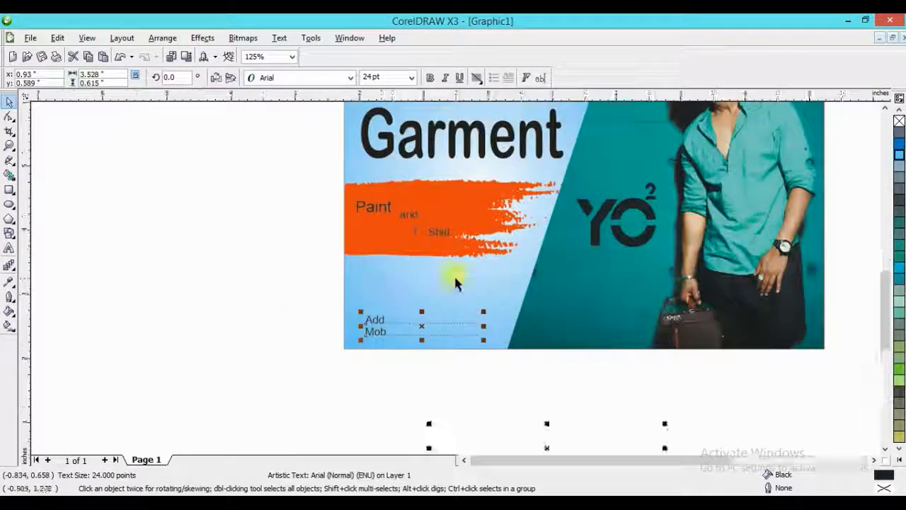
scroll(375, 239, up, 1)
click(488, 237)
click(459, 212)
key(F8)
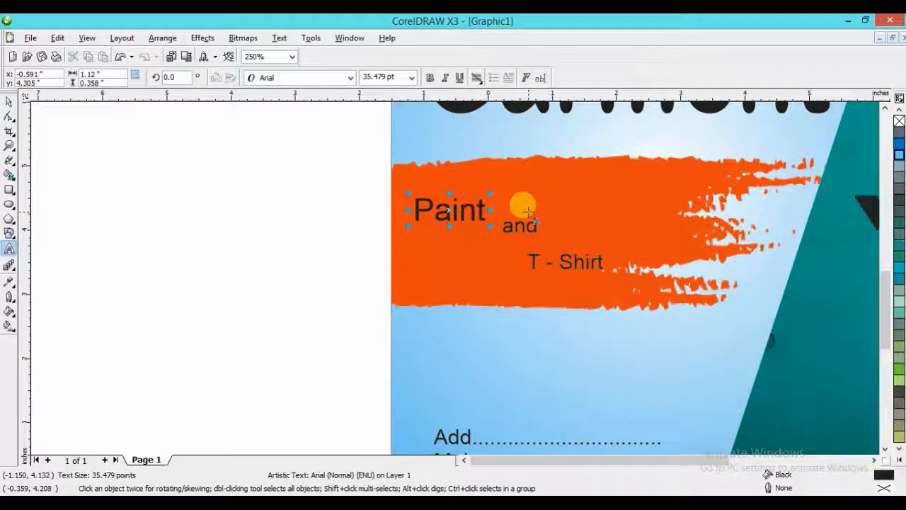
key(ctrl+a)
text(mmmmmm)
key(ctrl+a)
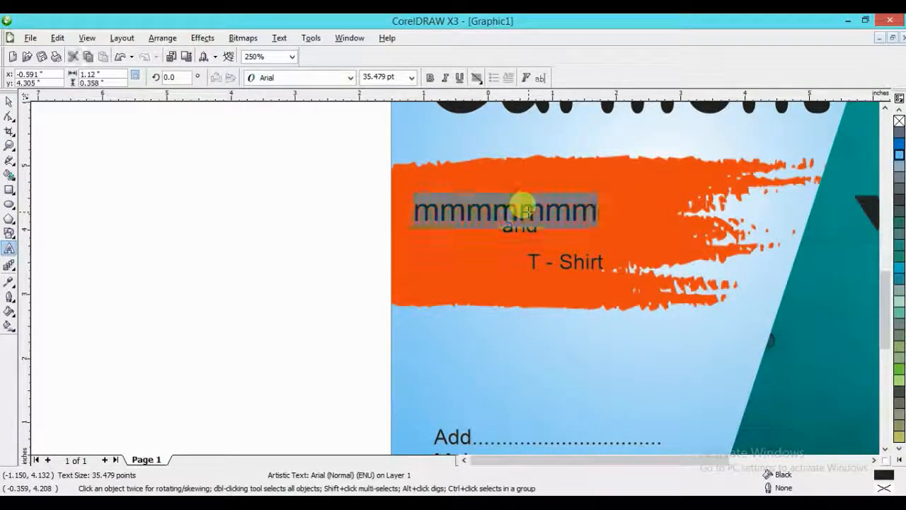
text(xxxxxxxxxxxxxx)
click(566, 257)
key(ctrl+a)
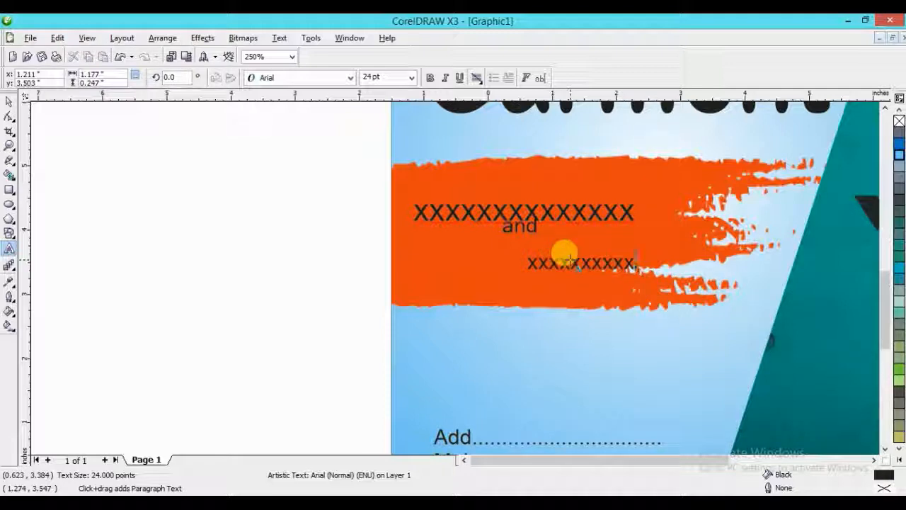
- Space the three text lines evenly down the orange stroke and enlarge "and" to about 31 pt
key(ctrl+space)
drag(550, 258, 487, 272)
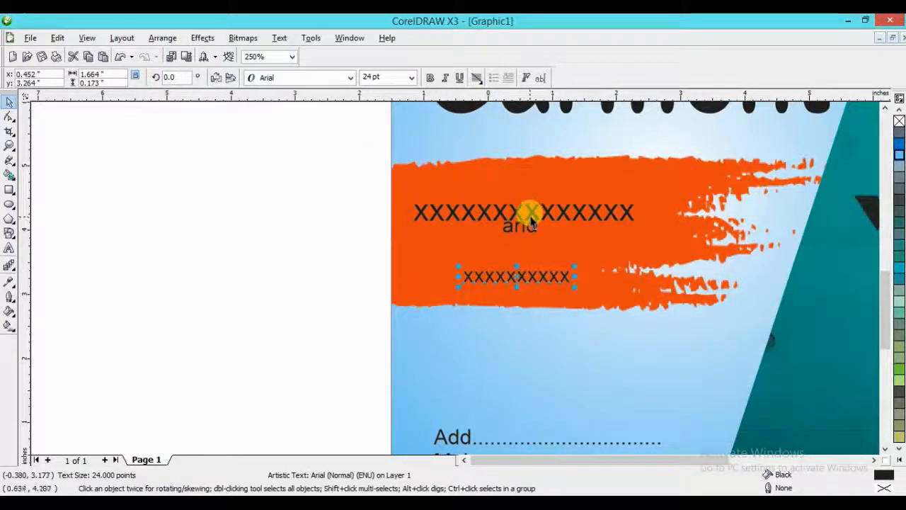
drag(530, 216, 553, 229)
- Try the Ariston font on the three text lines of the orange stroke, and set them in Army
drag(360, 166, 661, 313)
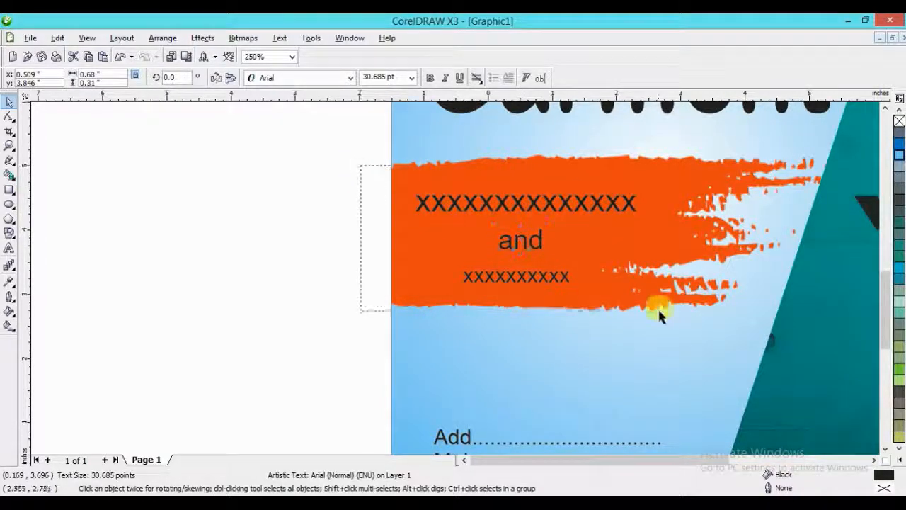
click(349, 77)
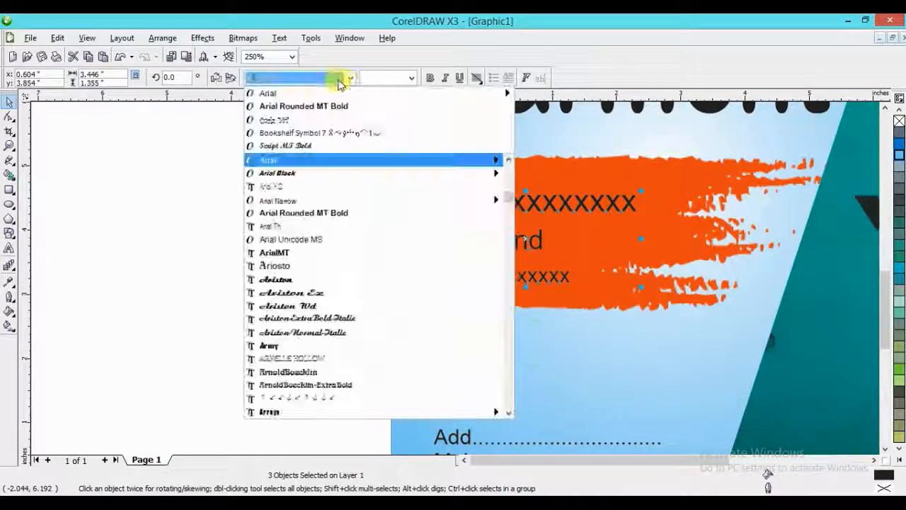
click(299, 280)
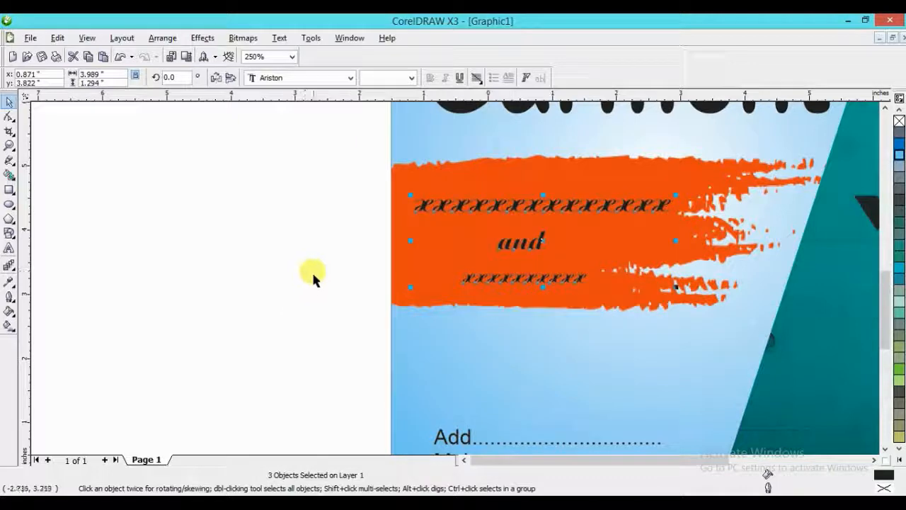
click(349, 78)
click(320, 344)
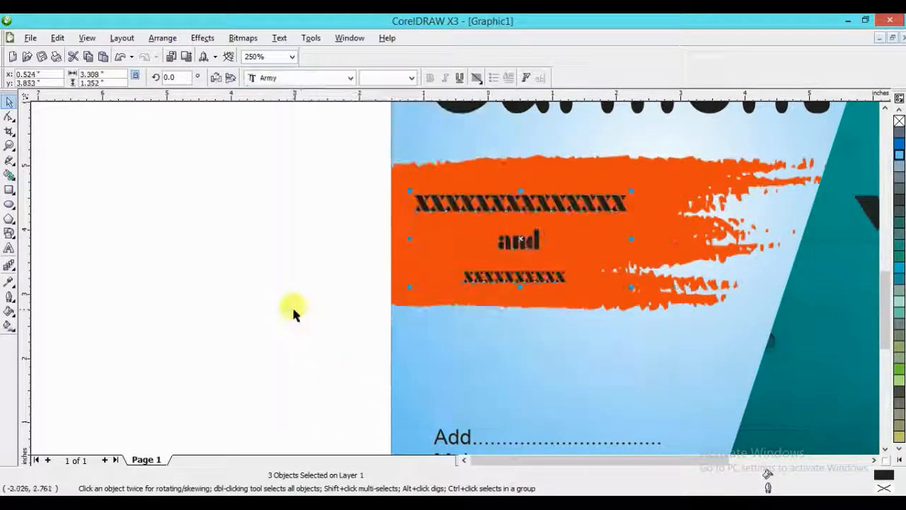
click(294, 310)
- Align the three text lines on a common vertical centre axis
drag(340, 180, 577, 299)
key(c)
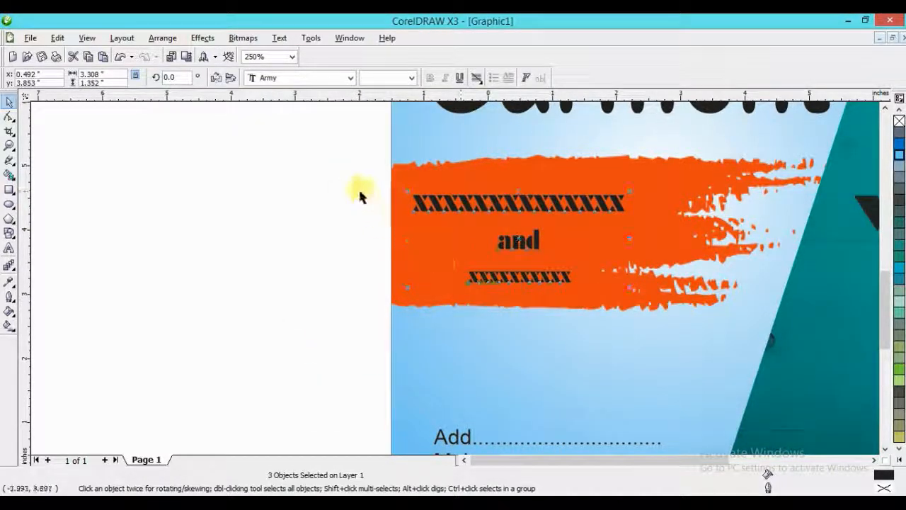
click(360, 192)
- Edit the PowerClip contents, move the orange brush stroke lower on the blue panel and finish editing
ctrl+click(627, 252)
drag(627, 252, 626, 297)
drag(604, 247, 604, 256)
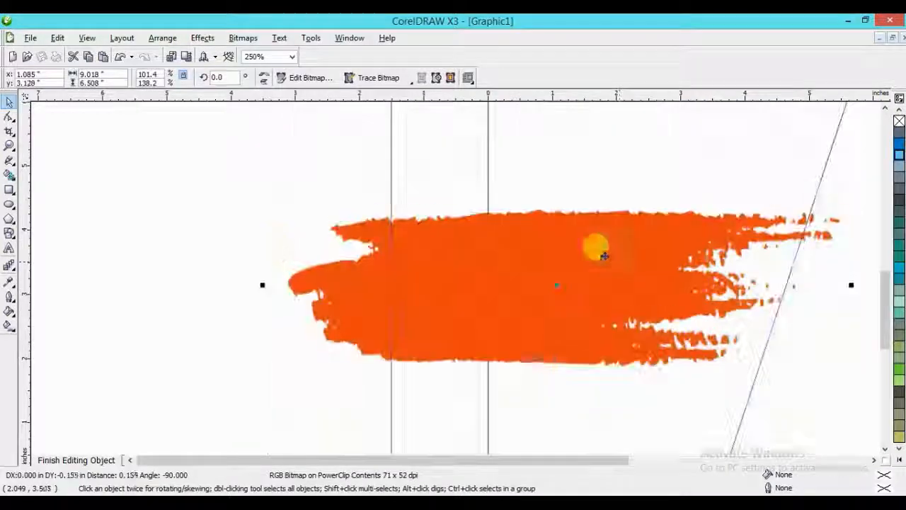
ctrl+click(237, 243)
- Move the three text lines down onto the orange stroke and enlarge them to about 3.6 in wide overall
drag(369, 188, 680, 314)
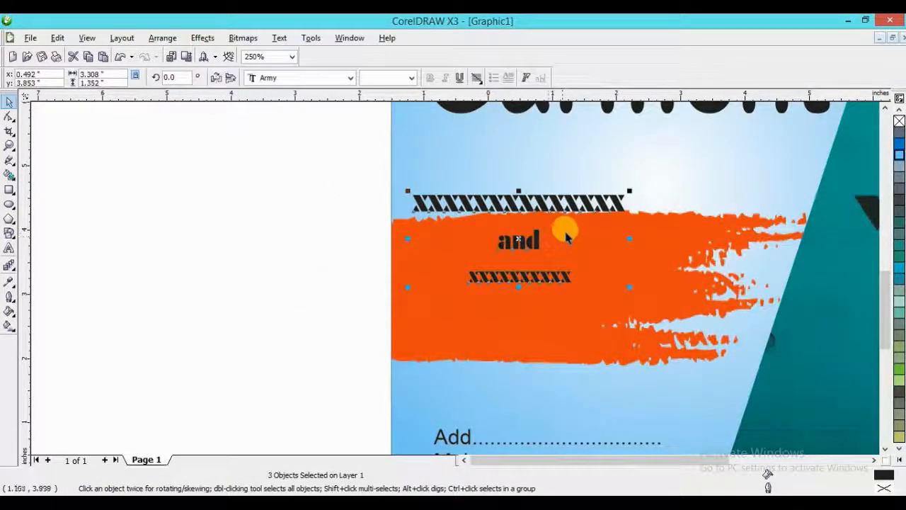
drag(549, 196, 548, 246)
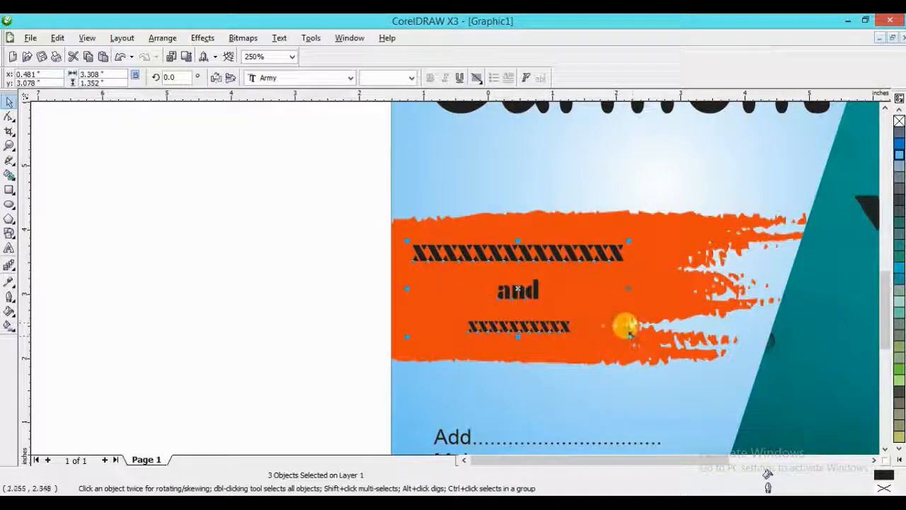
drag(629, 337, 651, 346)
drag(542, 245, 532, 242)
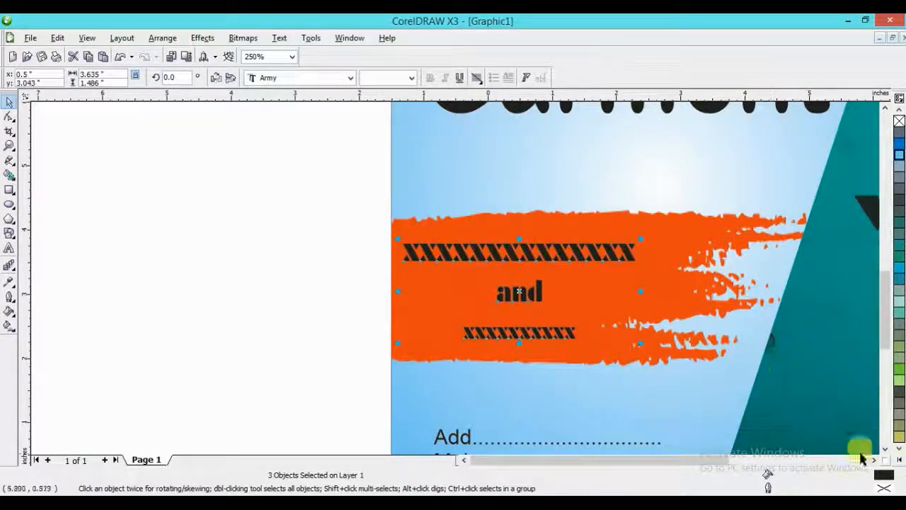
- Fill the three text lines on the orange stroke with white
click(899, 459)
click(868, 249)
click(322, 238)
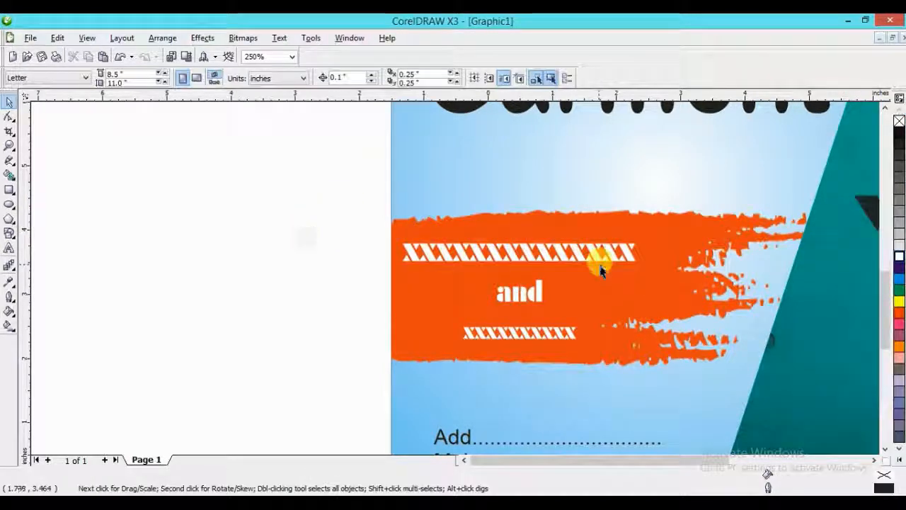
- Stretch the "Garment" title slightly to the left, to about 6.5 in wide
scroll(599, 259, down, 4)
scroll(462, 243, up, 4)
click(456, 209)
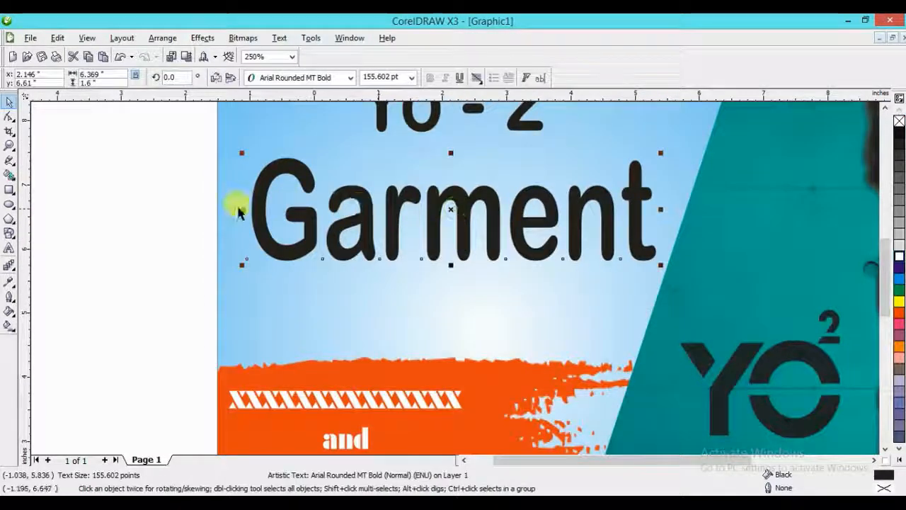
drag(242, 210, 231, 216)
scroll(506, 158, down, 4)
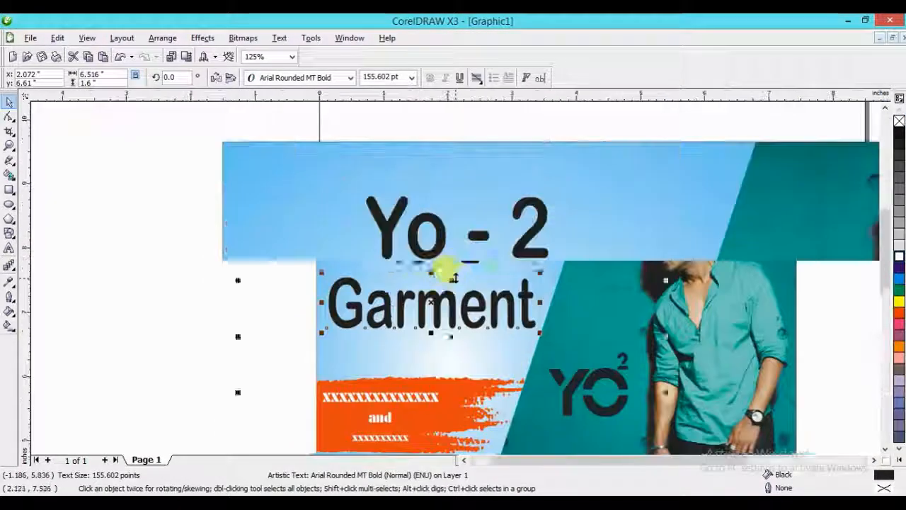
- Fill both the "Yo - 2" and "Garment" title lines with Red
scroll(441, 263, up, 4)
shift+click(430, 241)
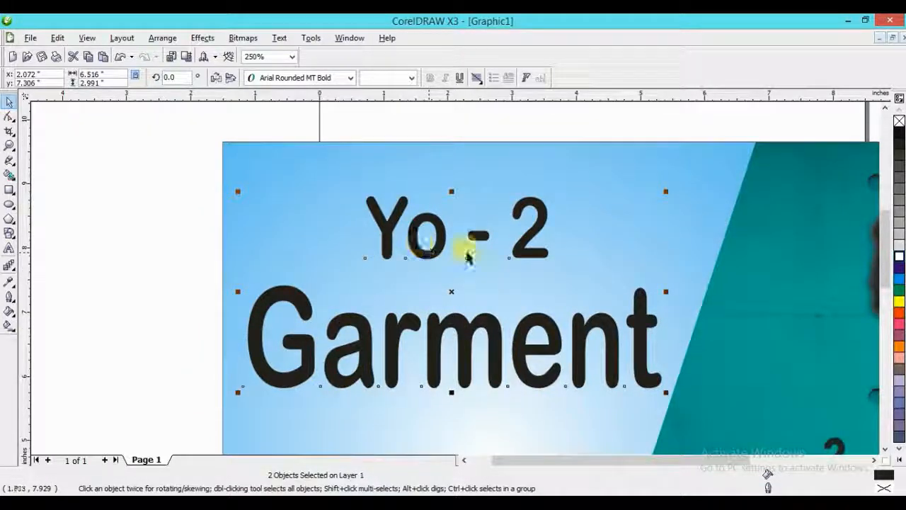
click(900, 258)
click(900, 314)
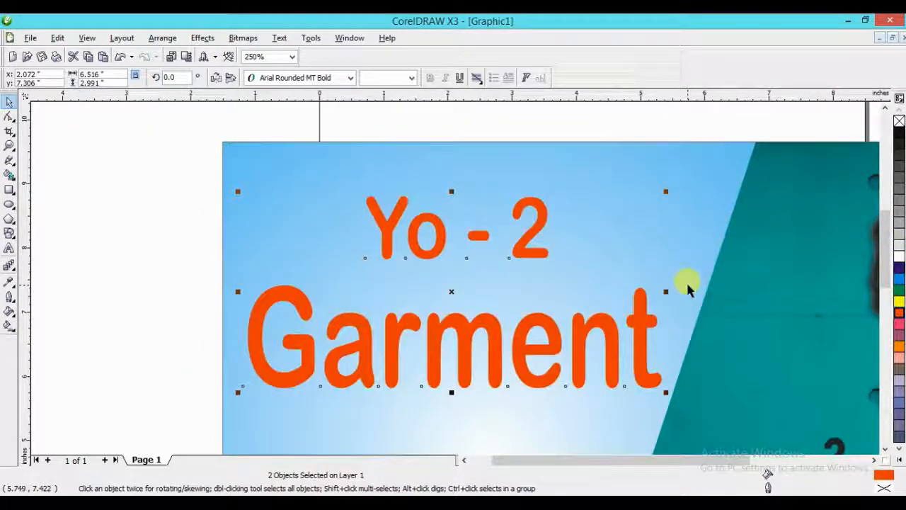
- Apply a vertical linear fountain fill to the "Garment" title, running from red at the base to black at the top
click(182, 293)
click(260, 300)
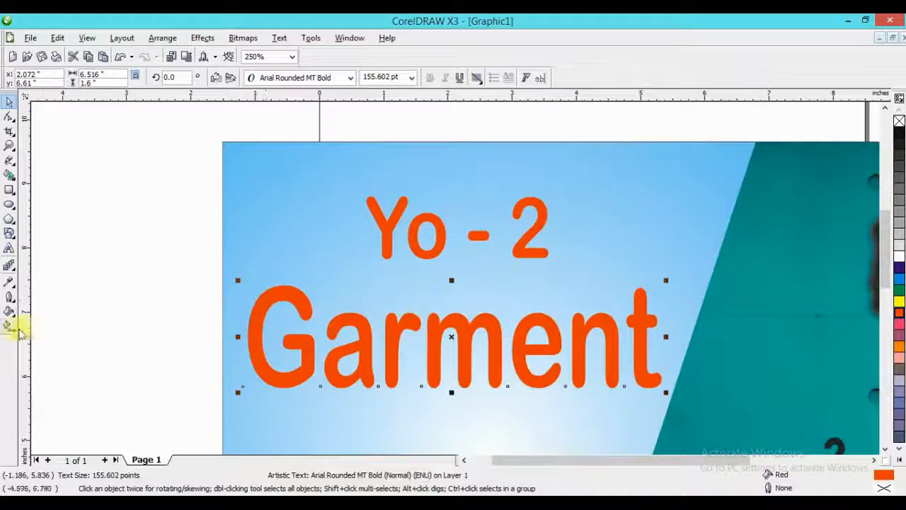
click(9, 325)
drag(328, 377, 327, 287)
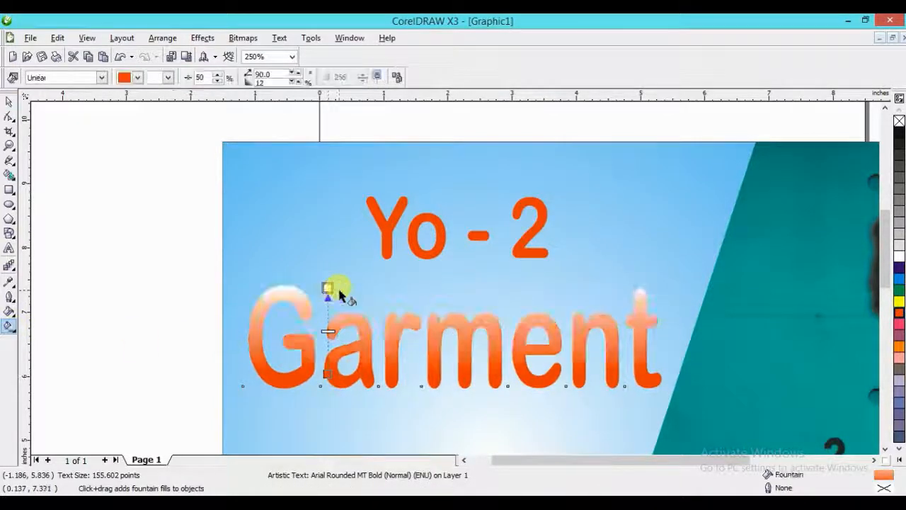
click(899, 133)
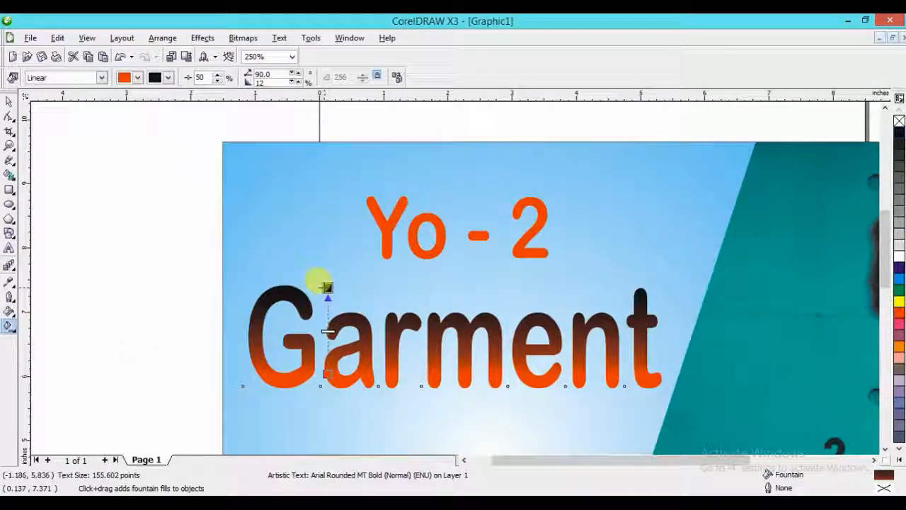
- Fill the "Yo - 2" title with Deep Azure and stretch it evenly on both sides to about 3.7 in wide
click(375, 231)
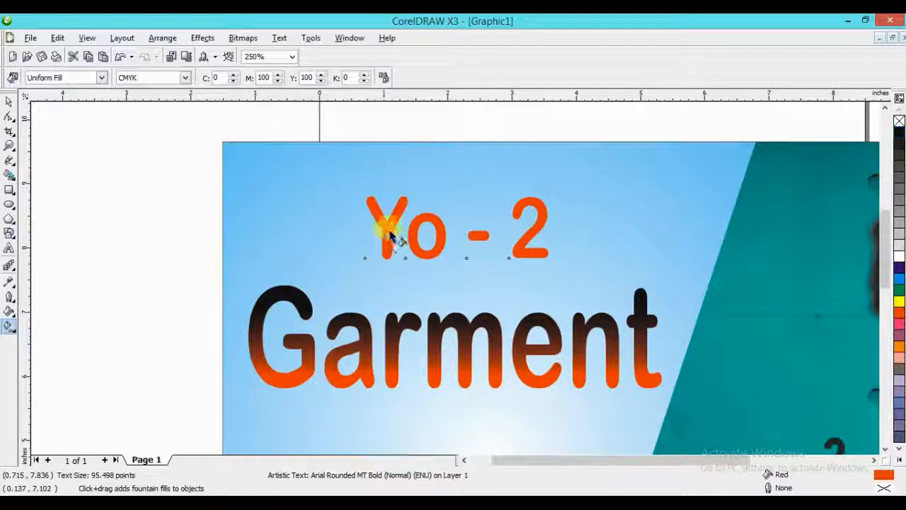
click(899, 458)
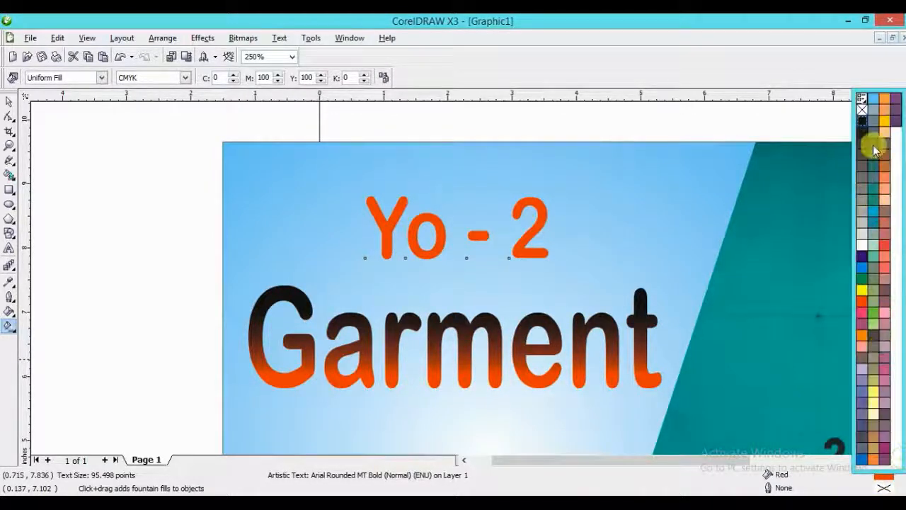
click(896, 104)
key(space)
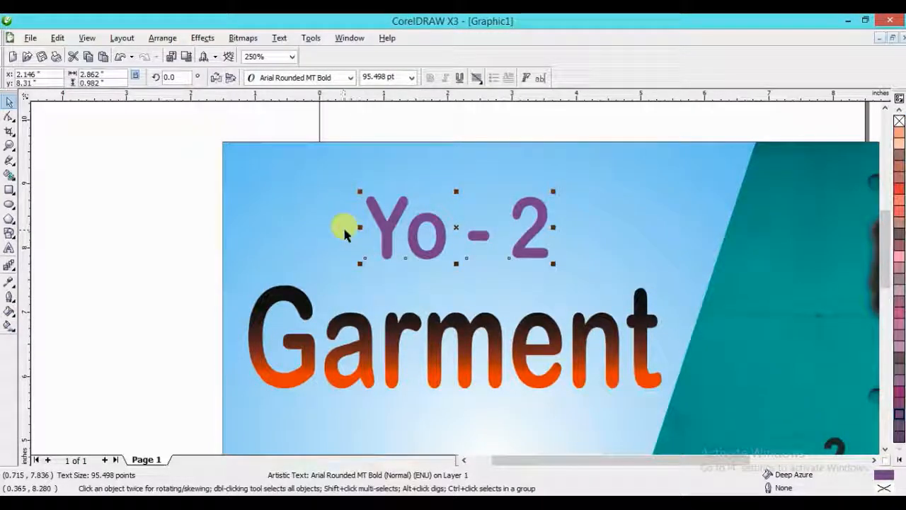
drag(360, 226, 328, 233)
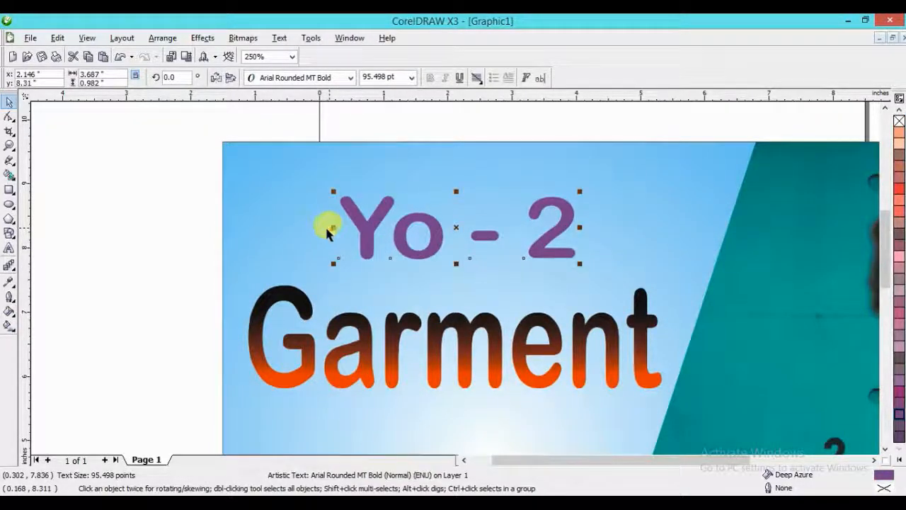
- Apply a vertical linear fountain fill to "Yo - 2", running from purple at the base to black at the top
click(10, 327)
drag(403, 232, 403, 204)
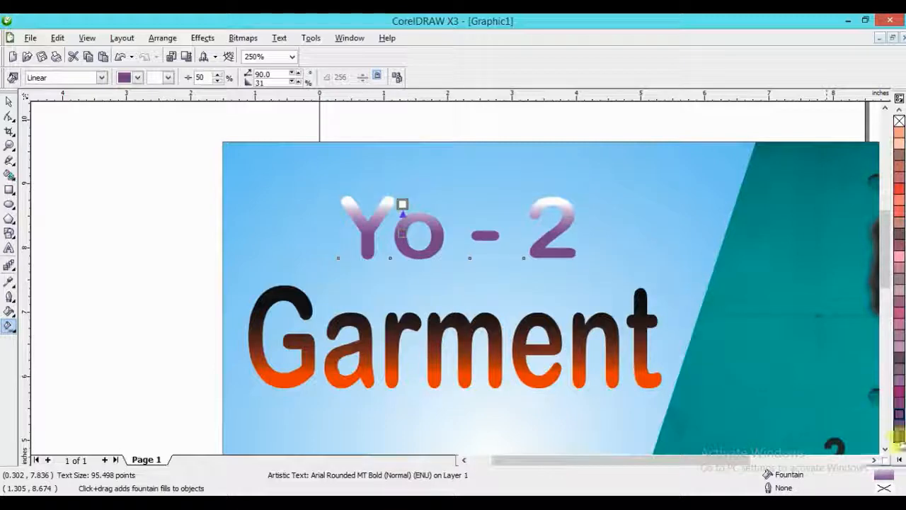
click(900, 460)
click(861, 126)
key(space)
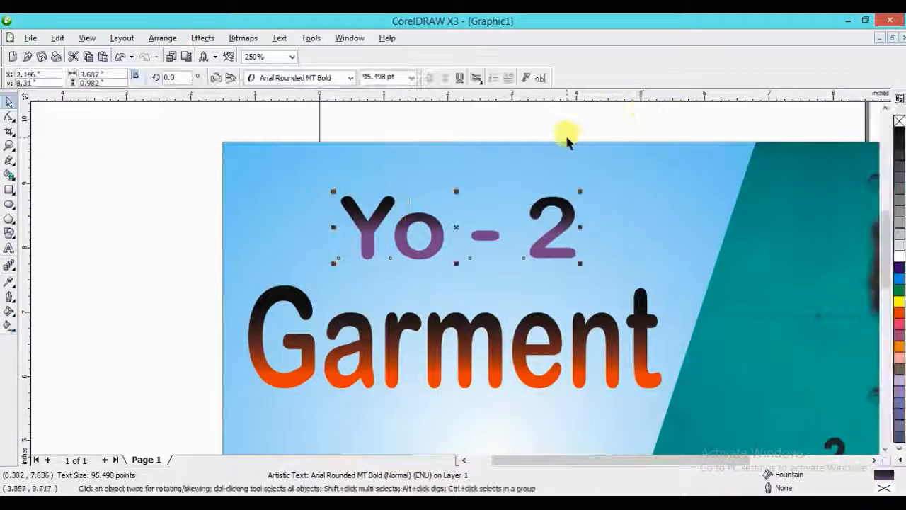
- Give both title lines a thick white outline placed behind the fill and scaled with the image
scroll(530, 201, down, 1)
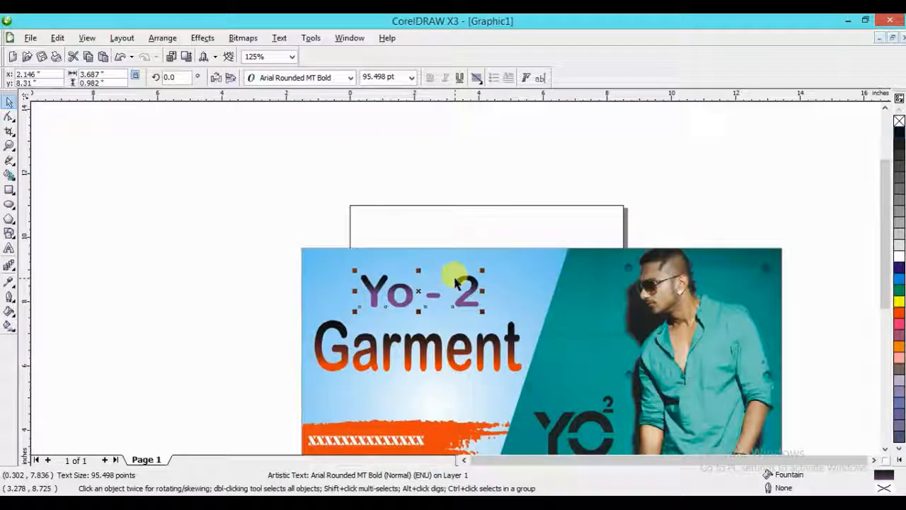
shift+click(516, 371)
key(F12)
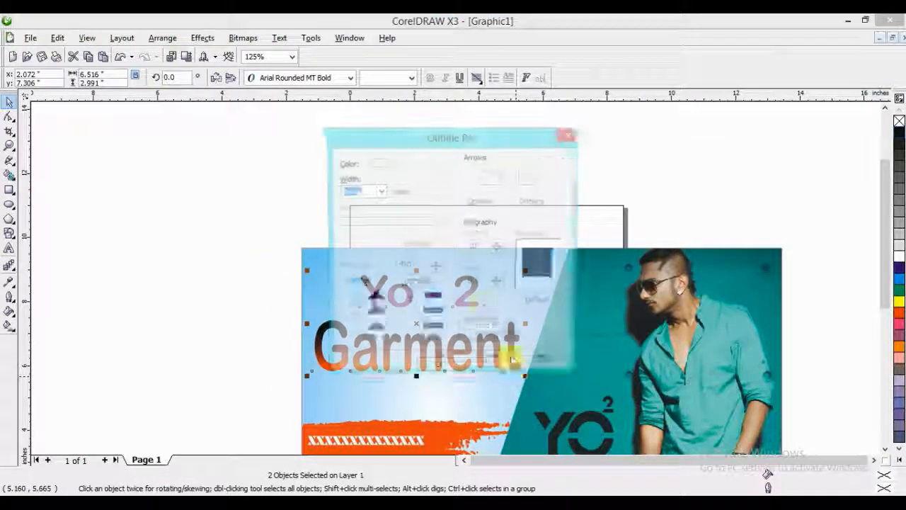
click(379, 191)
click(358, 263)
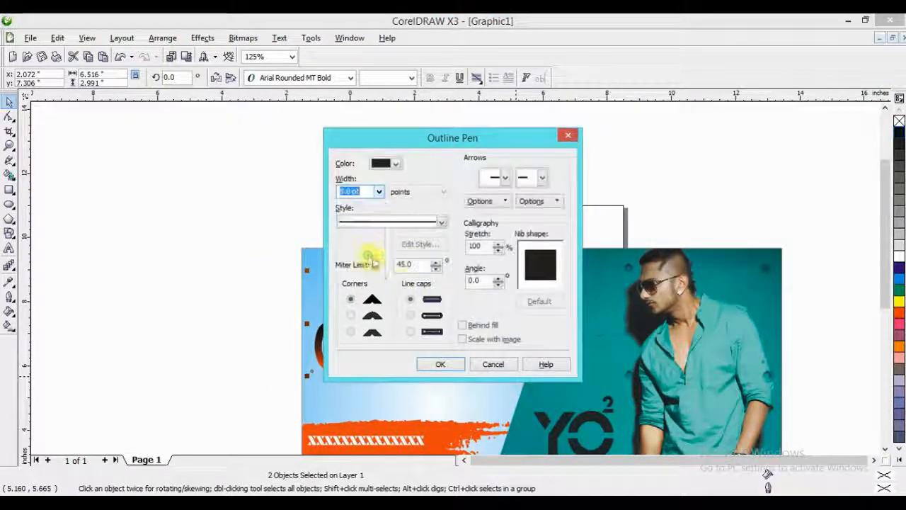
click(464, 325)
click(462, 340)
click(440, 364)
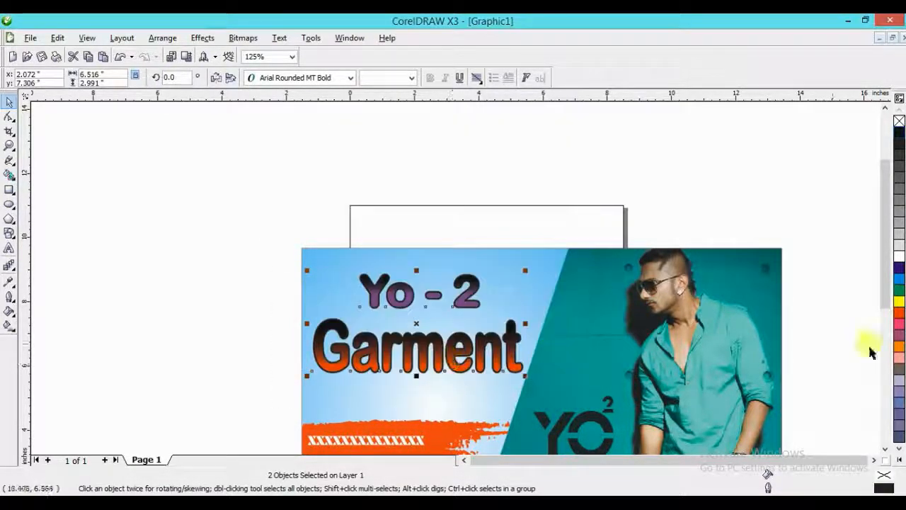
click(900, 460)
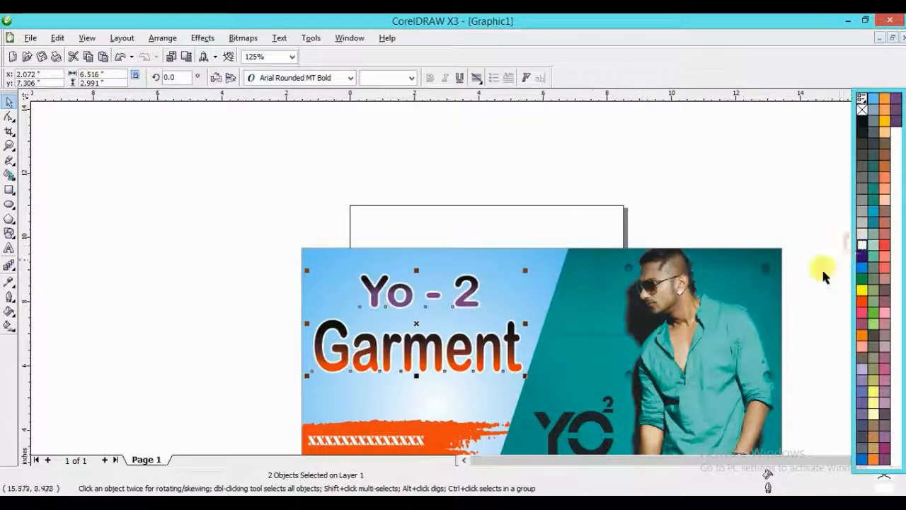
- Duplicate both titles about 0.07 in right and down, fill the copy with white and place it behind the originals
scroll(475, 374, up, 1)
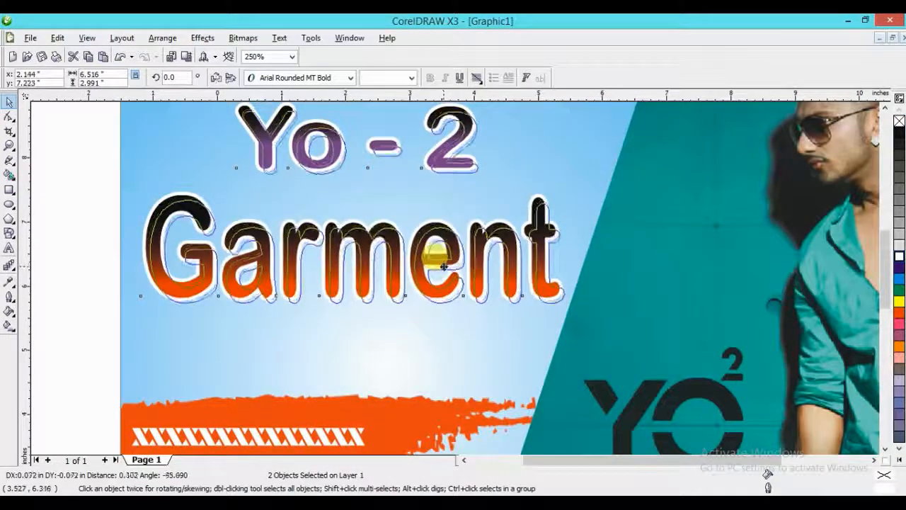
click(899, 462)
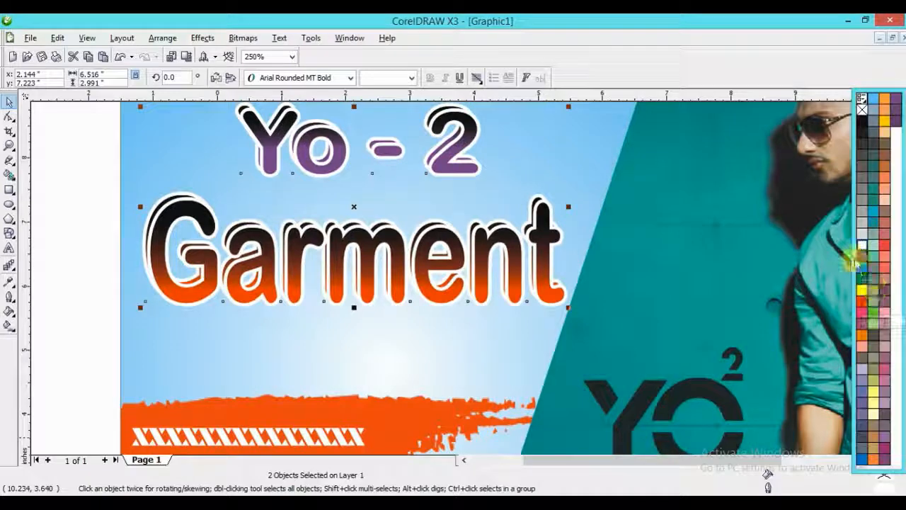
click(864, 249)
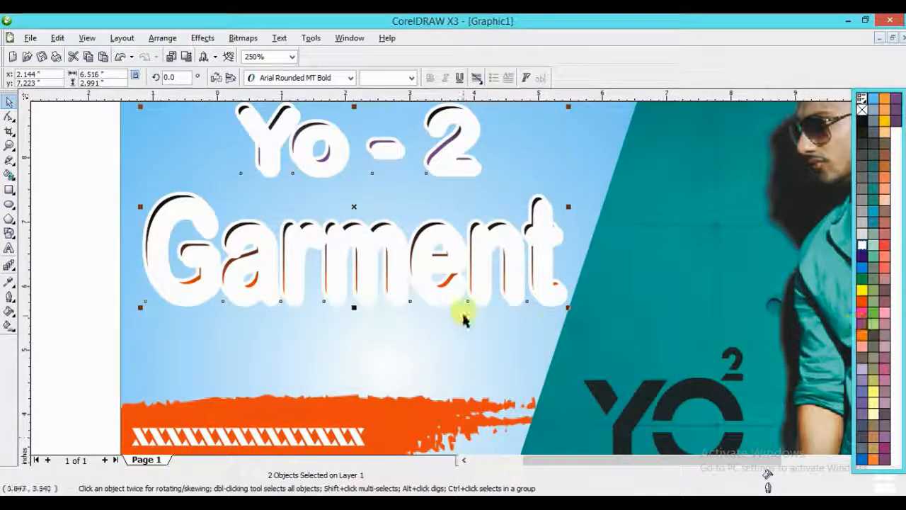
key(ctrl+Page_Down)
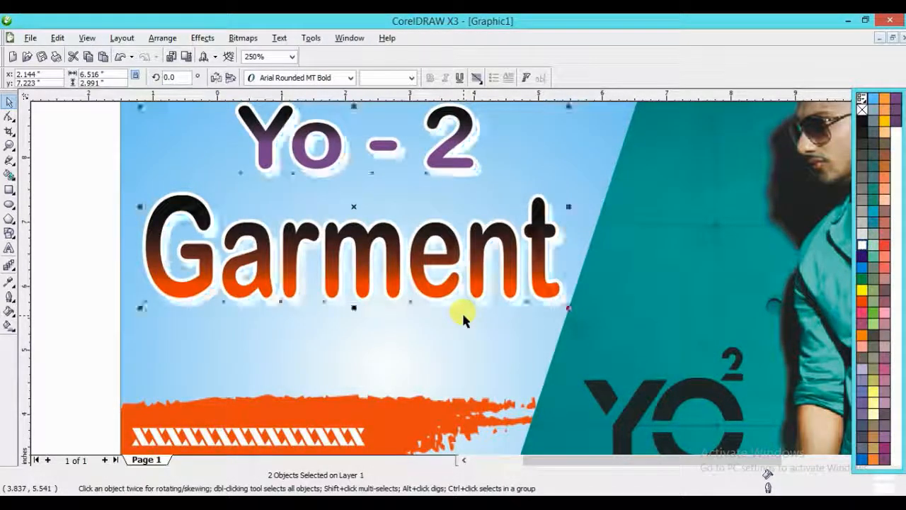
click(197, 318)
key(F3)
click(335, 283)
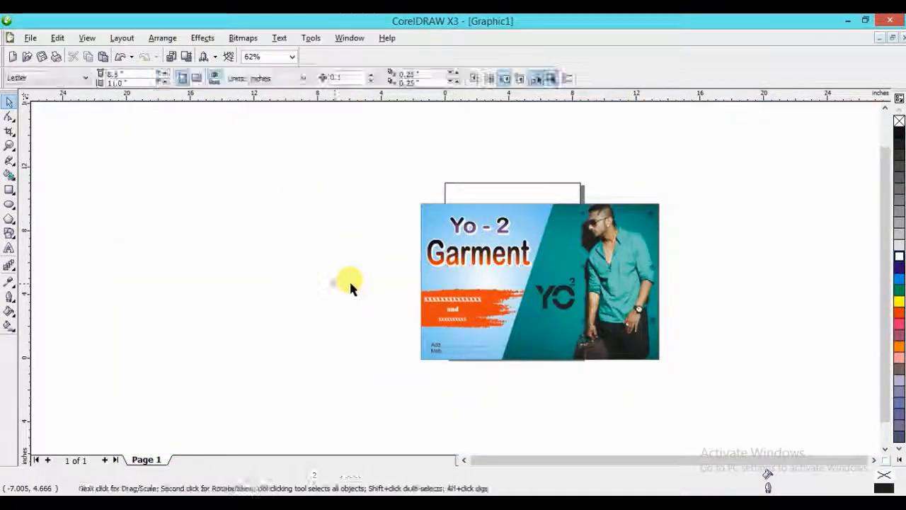
- Open the PowerClip contents of the blue panel and add a flat drop shadow to the orange brush stroke
key(F2)
drag(401, 261, 564, 387)
ctrl+click(411, 283)
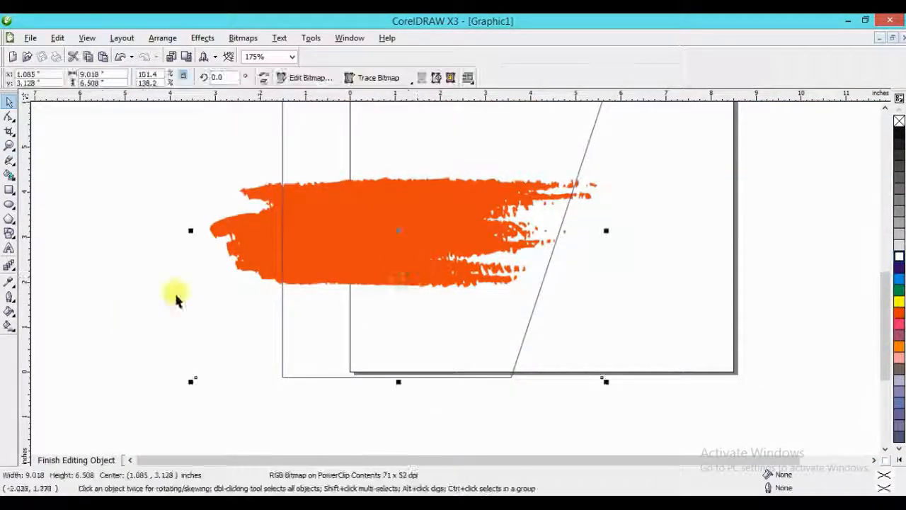
click(16, 272)
click(78, 272)
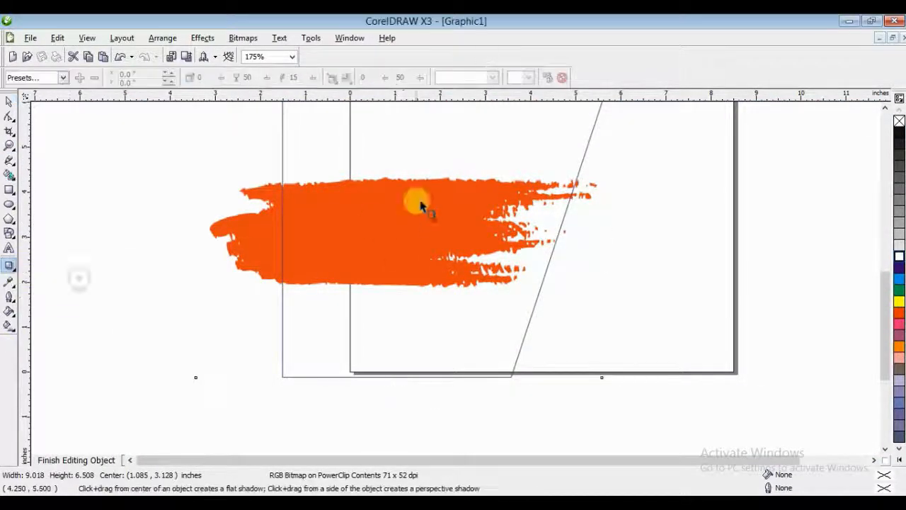
drag(390, 311, 398, 320)
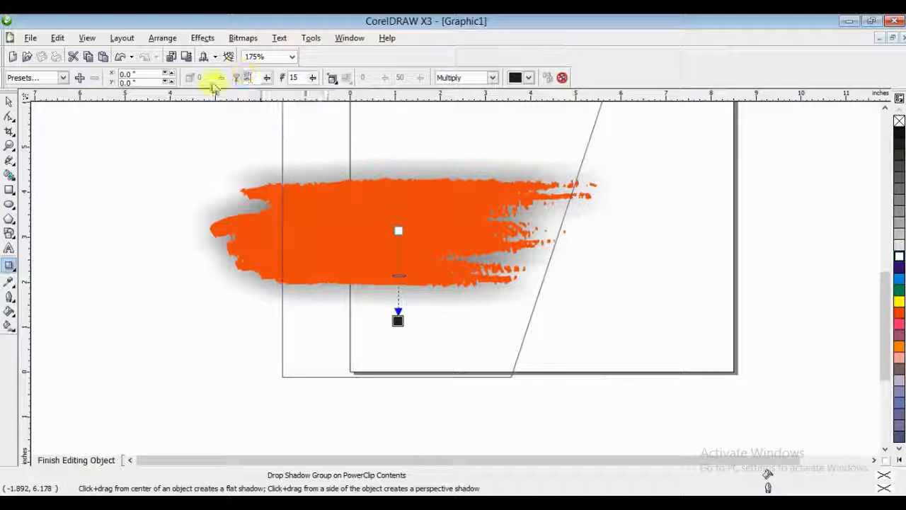
- Set the brush stroke shadow's opacity to 100 and feathering to 6, and finish editing the PowerClip contents
text(100)
key(Return)
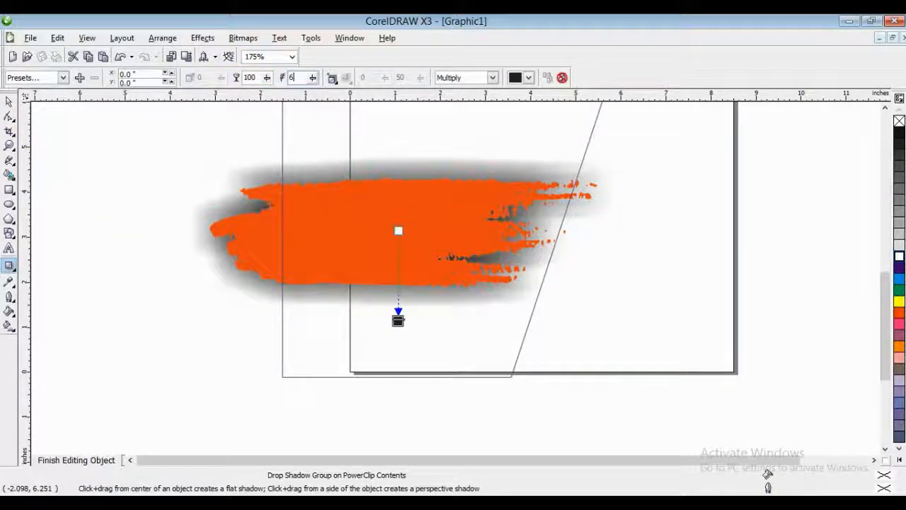
key(Return)
click(6, 102)
ctrl+click(77, 164)
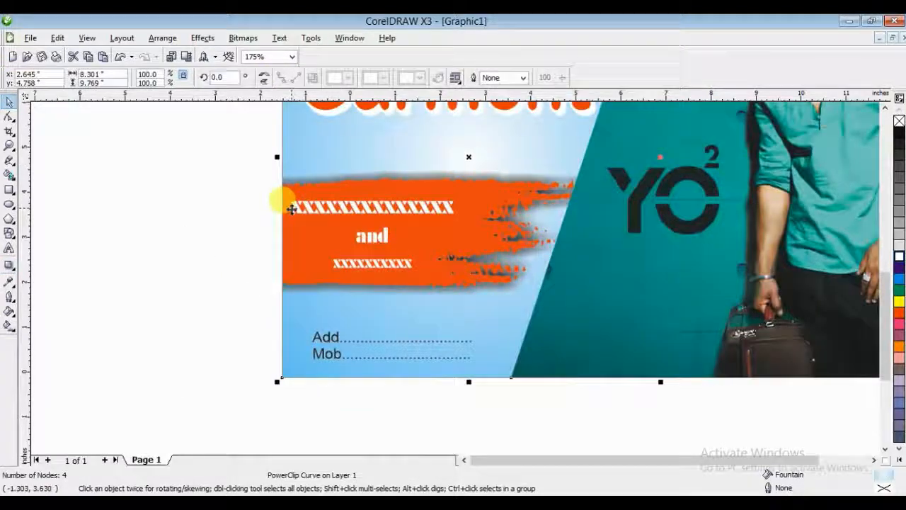
click(260, 322)
drag(197, 309, 547, 382)
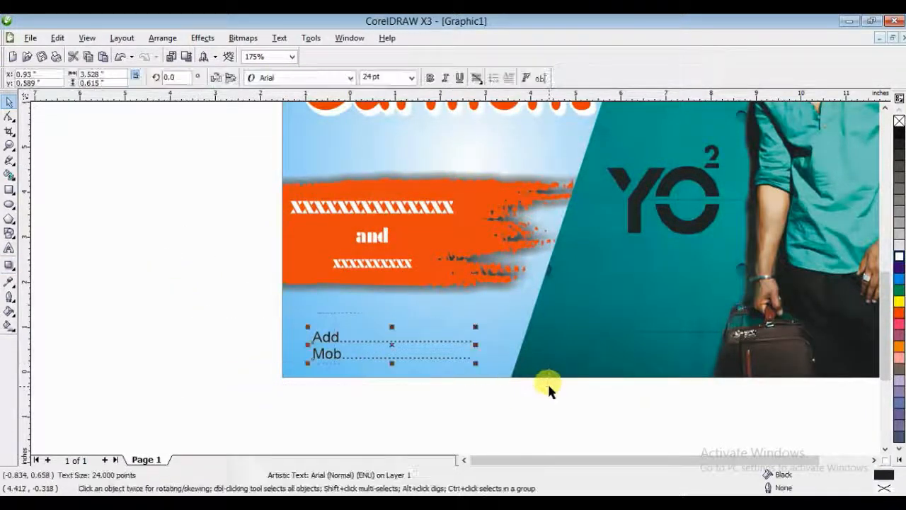
click(9, 190)
drag(283, 323, 530, 366)
key(space)
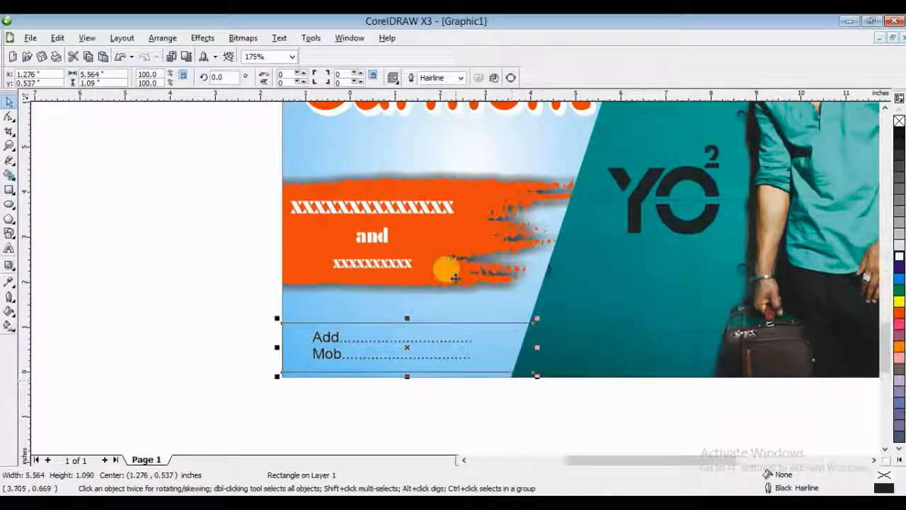
scroll(439, 279, up, 5)
scroll(464, 277, down, 1)
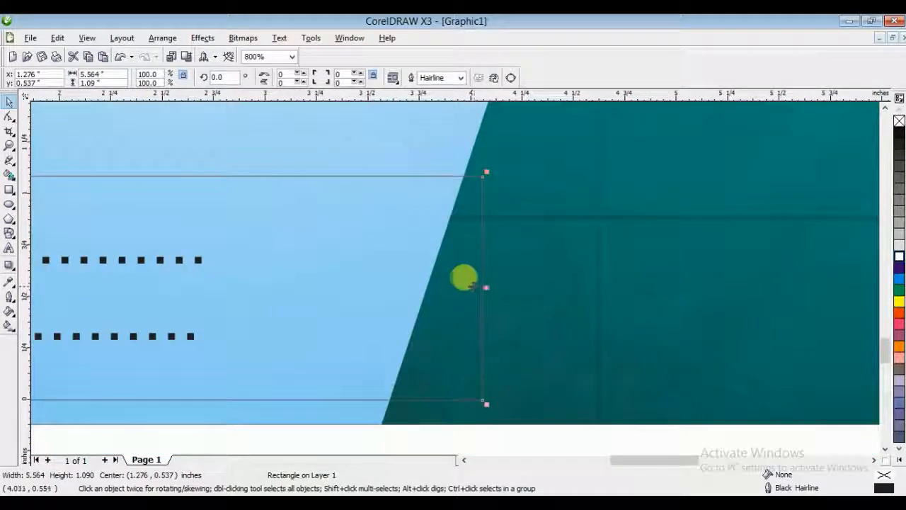
mouse_move(483, 287)
mouse_down()
mouse_move(460, 290)
mouse_move(469, 293)
mouse_up()
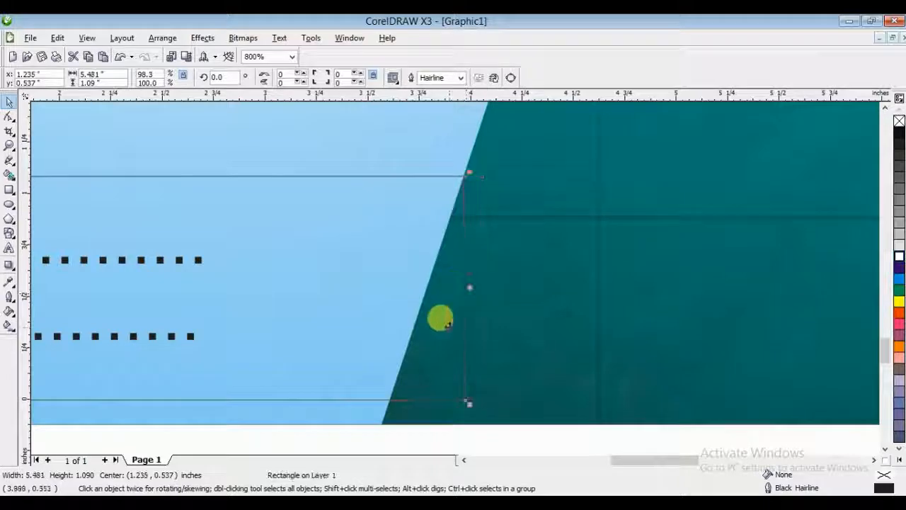
scroll(458, 280, down, 2)
scroll(456, 286, up, 2)
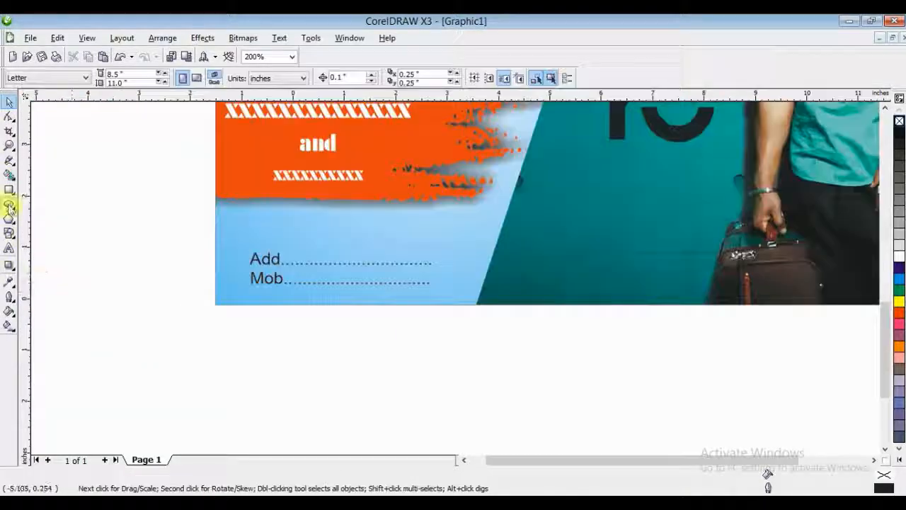
- Draw a rectangle about 5.47 by 1.15 in around the Add and Mob lines, converted to curves and slanted along the panel edge
click(9, 189)
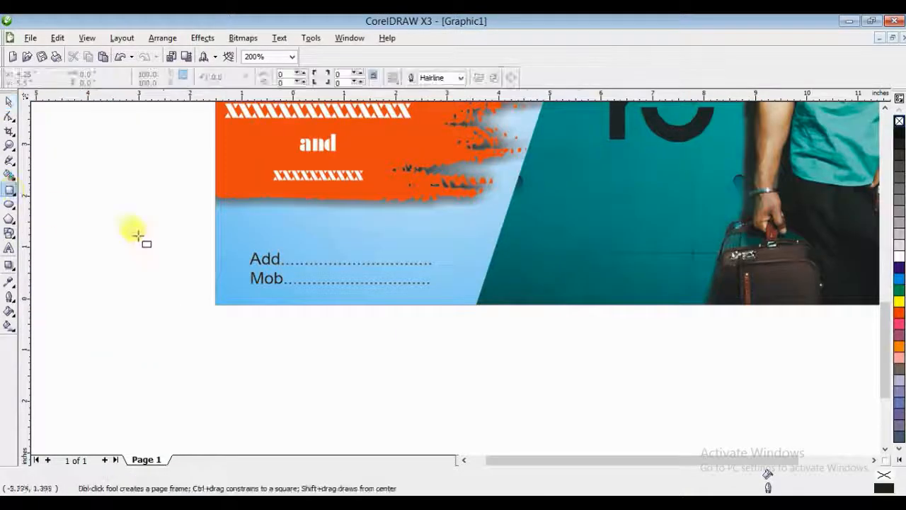
drag(216, 241, 496, 301)
click(10, 116)
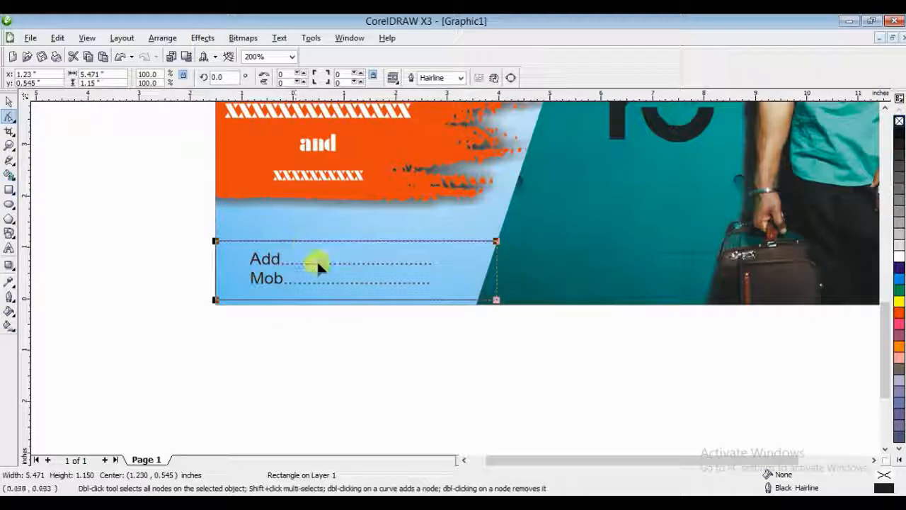
key(ctrl+q)
drag(495, 301, 487, 300)
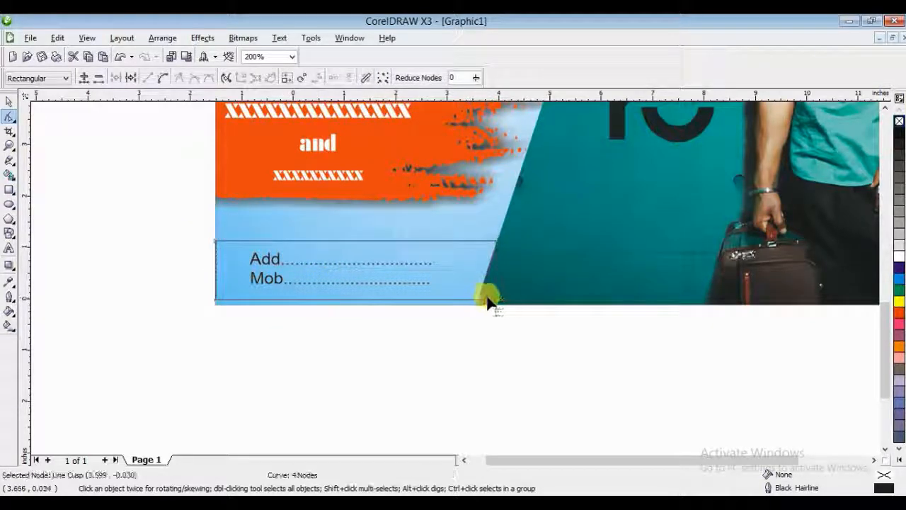
- Give the slanted bar a Magenta fill without outline and place it behind the Add and Mob lines
key(space)
click(899, 323)
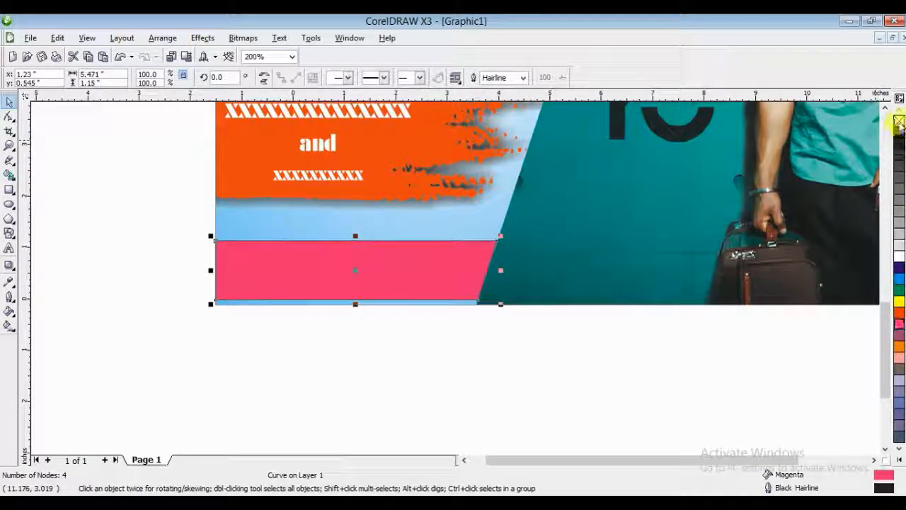
right_click(899, 122)
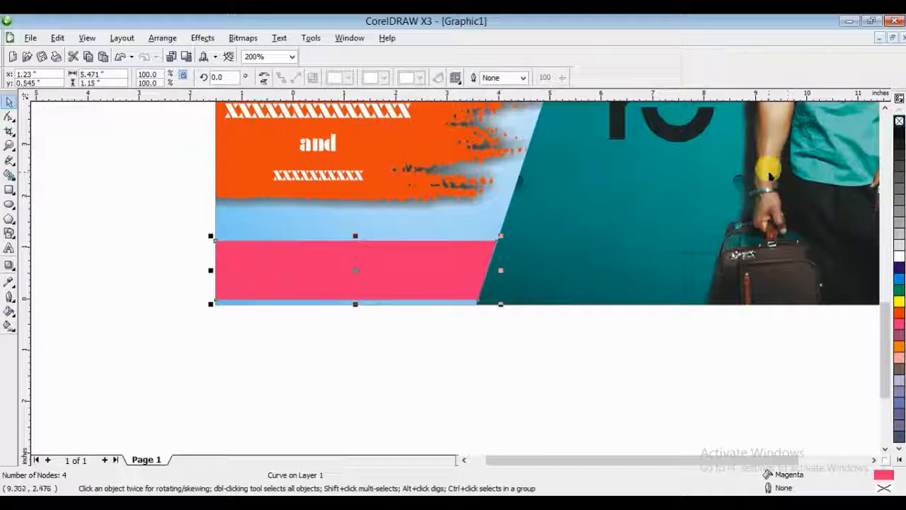
- Make the Add and Mob lines white and bold, and shift them slightly lower within the magenta bar
click(294, 388)
scroll(324, 239, down, 2)
scroll(458, 277, up, 2)
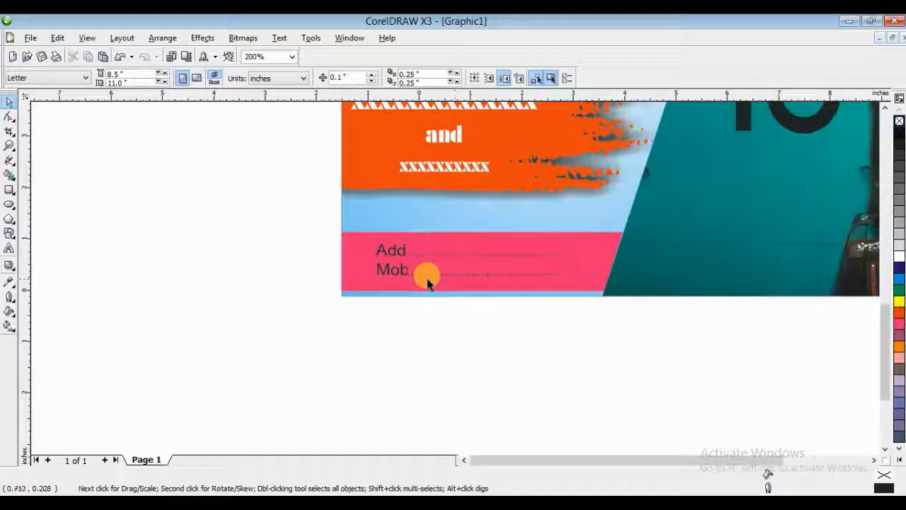
click(434, 275)
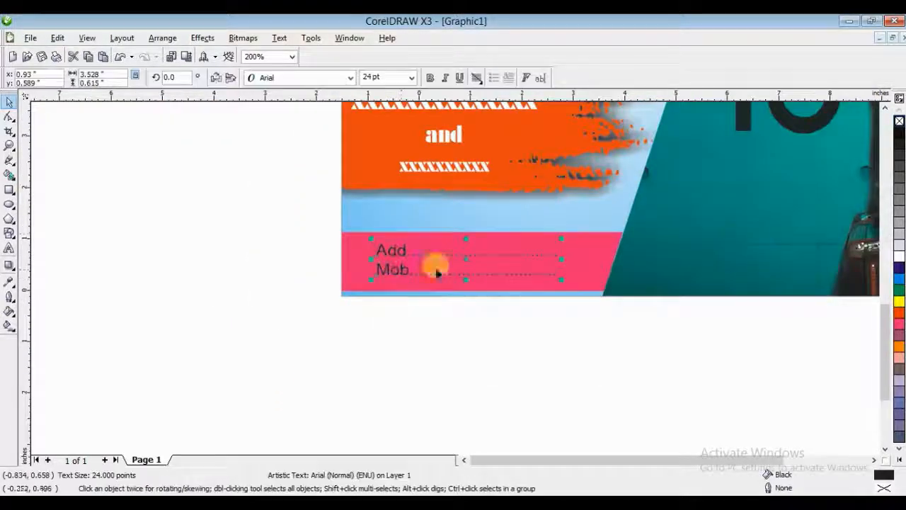
click(430, 78)
click(401, 251)
click(415, 349)
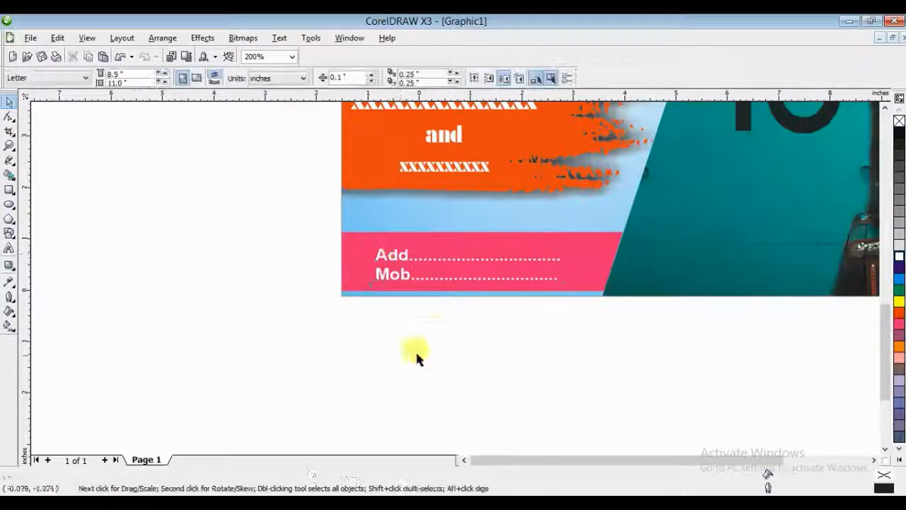
- Squash the Garment title vertically to about 91% of its height
scroll(445, 277, down, 3)
scroll(345, 221, up, 4)
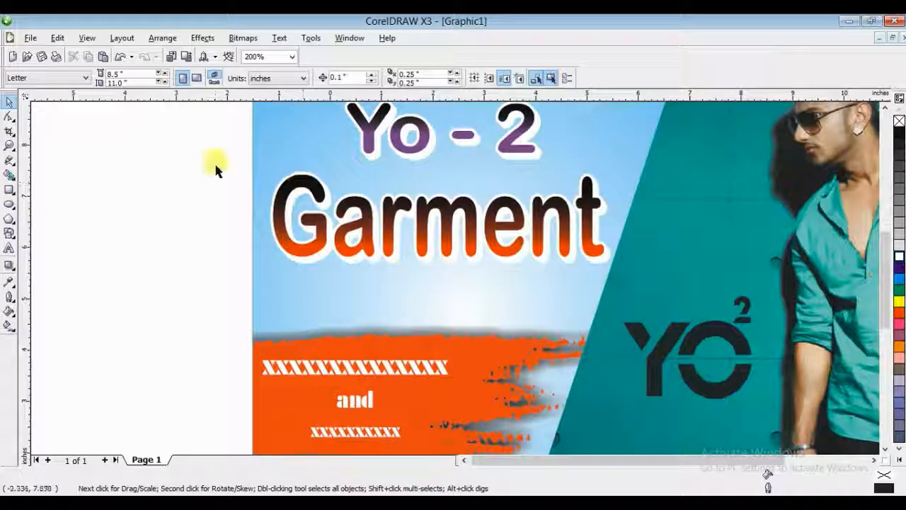
drag(212, 162, 680, 280)
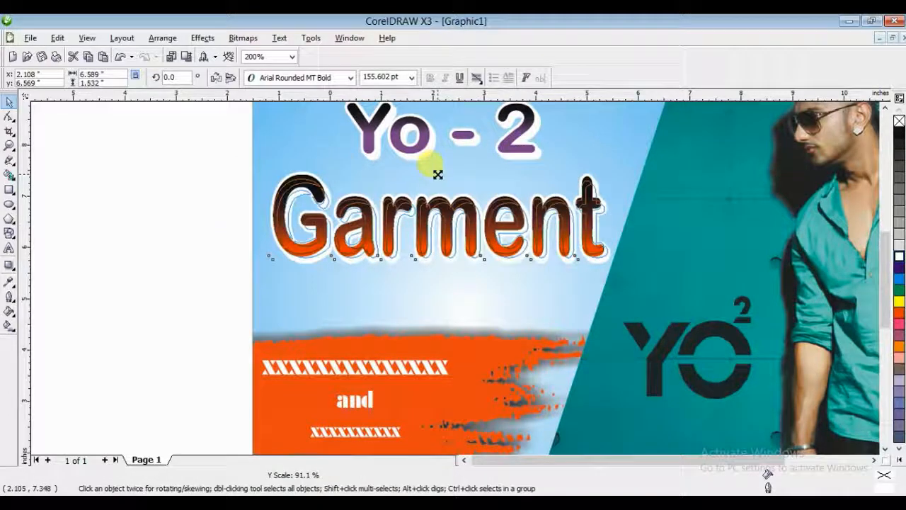
- Draw a freehand squiggle about 2.42 by 0.57 in beneath the Garment title, above the orange brush stroke
key(z)
drag(229, 208, 669, 336)
key(space)
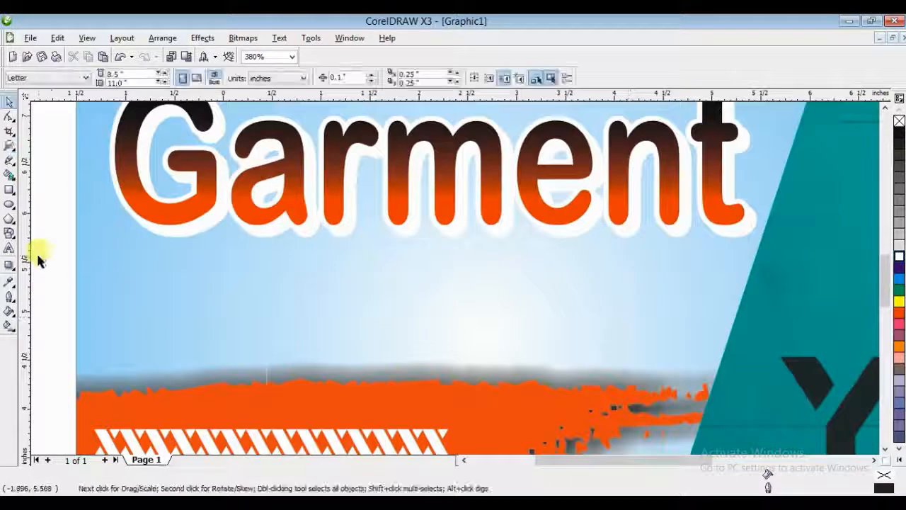
click(9, 160)
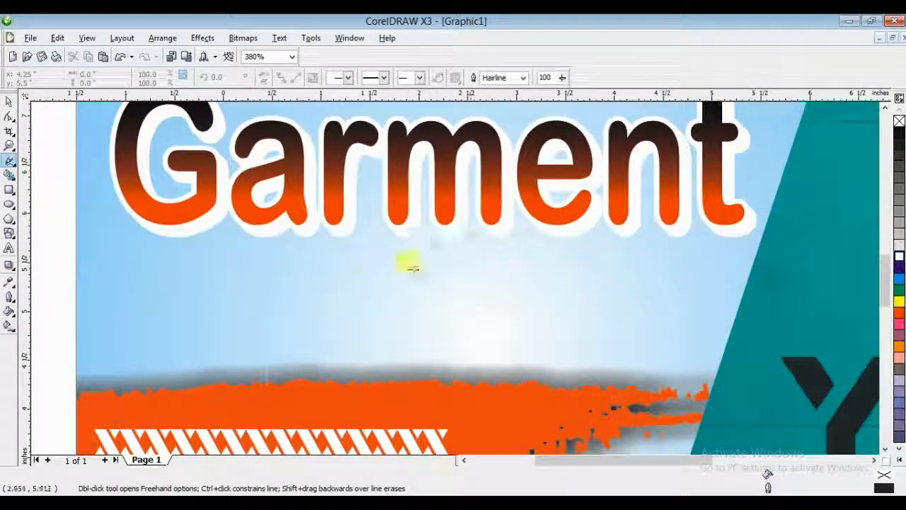
mouse_move(414, 287)
mouse_down()
mouse_move(542, 270)
mouse_move(527, 291)
mouse_move(650, 272)
mouse_move(616, 306)
mouse_up()
key(space)
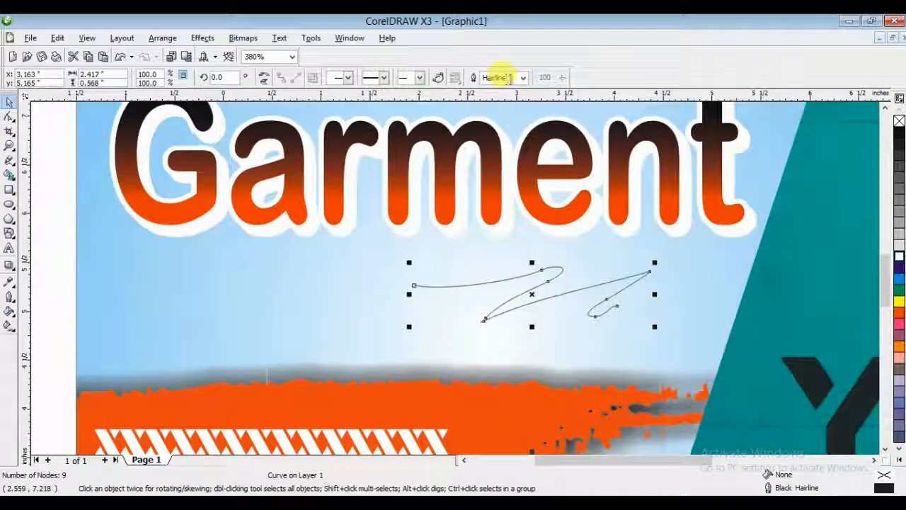
- Give the squiggle a 1 pt Cyan outline
text(1)
key(Return)
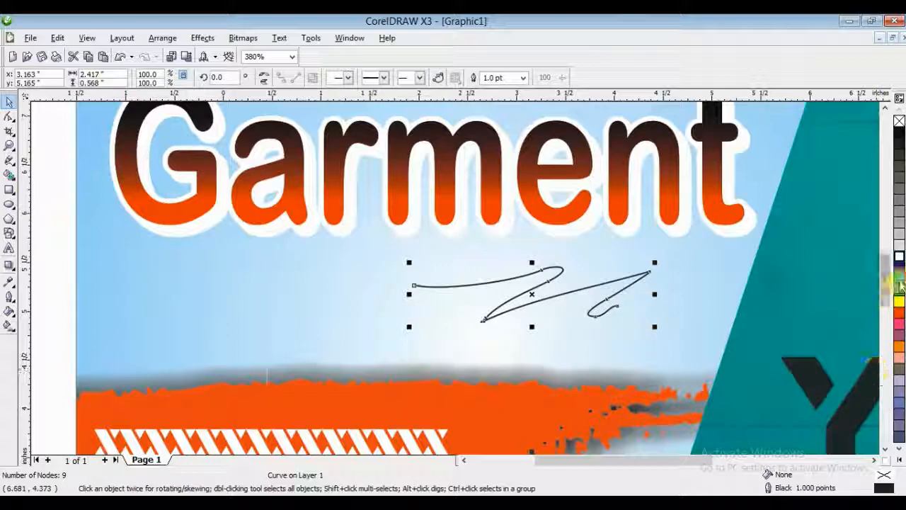
key(F3)
click(275, 265)
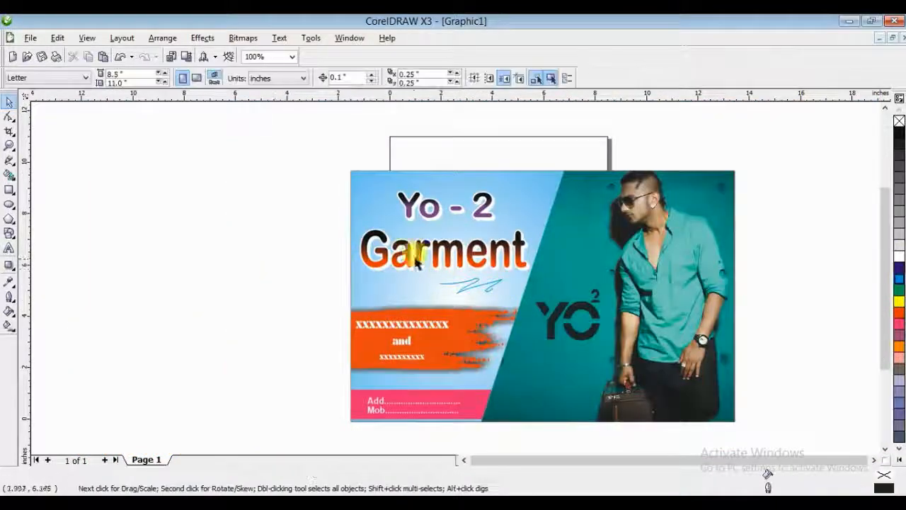
- Apply a linear fountain fill from black to white to the squiggle below the Garment title
key(F2)
key(space)
click(463, 286)
click(8, 326)
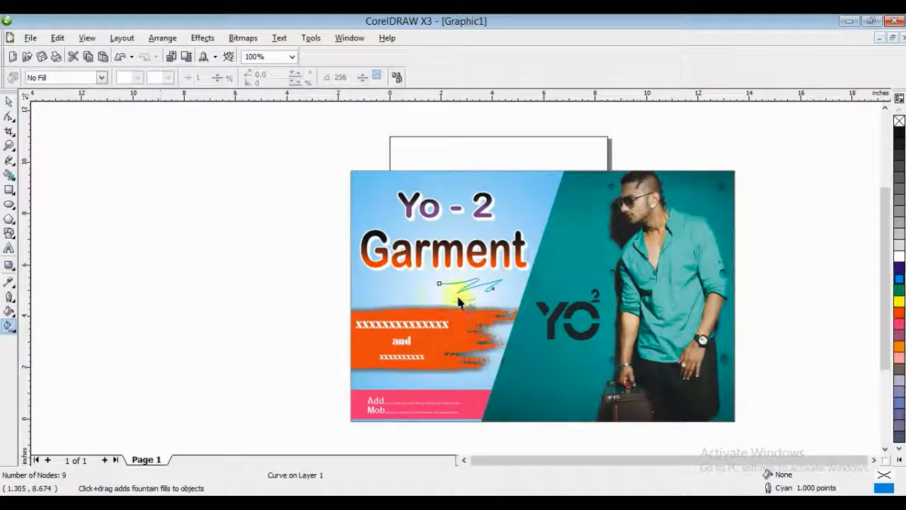
drag(458, 286, 482, 297)
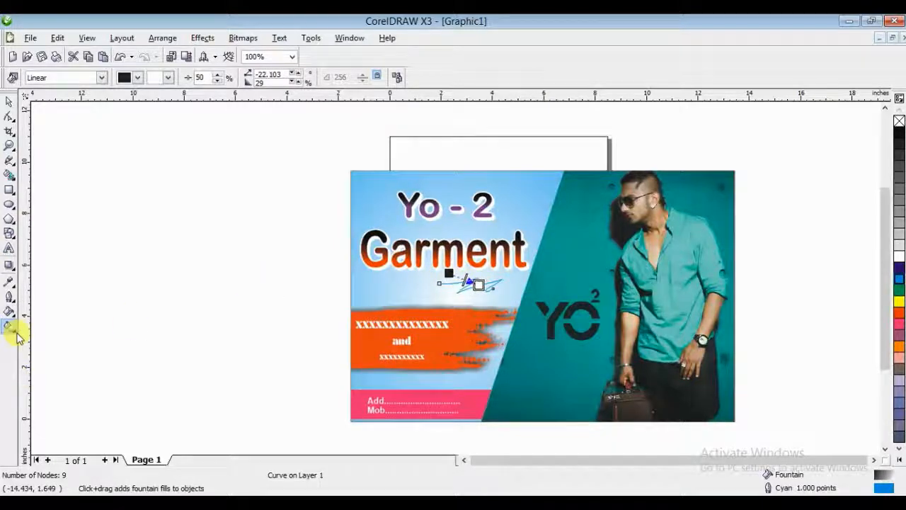
- Try a mesh fill on the squiggle with its end node coloured orange-red, and undo it
click(46, 341)
scroll(459, 261, up, 6)
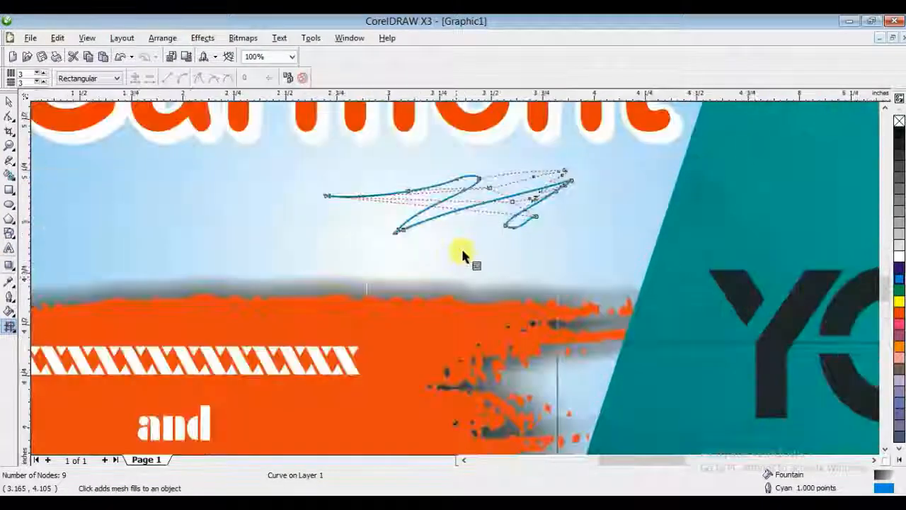
click(601, 210)
click(900, 313)
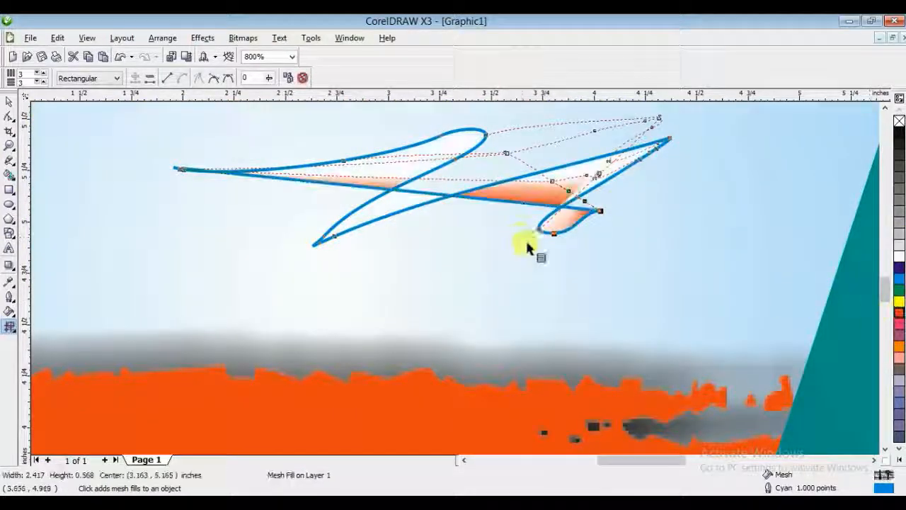
key(ctrl+z)
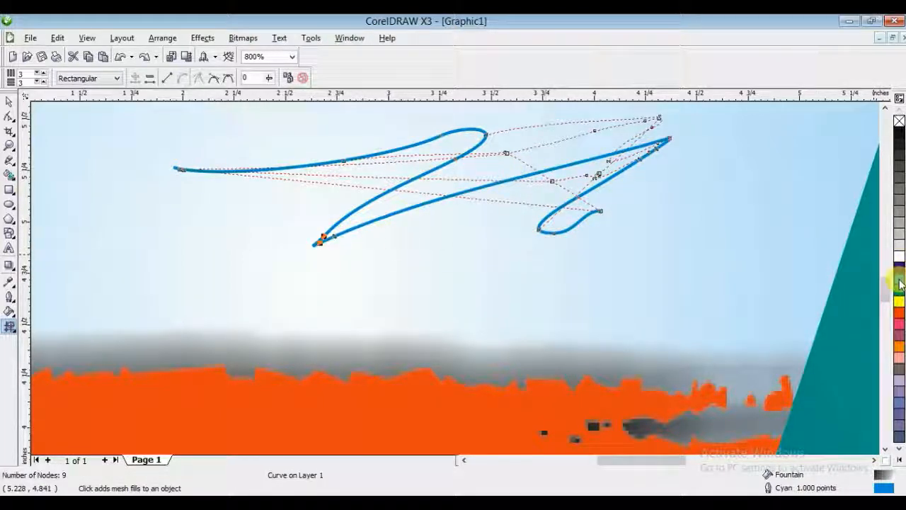
key(space)
scroll(454, 274, down, 6)
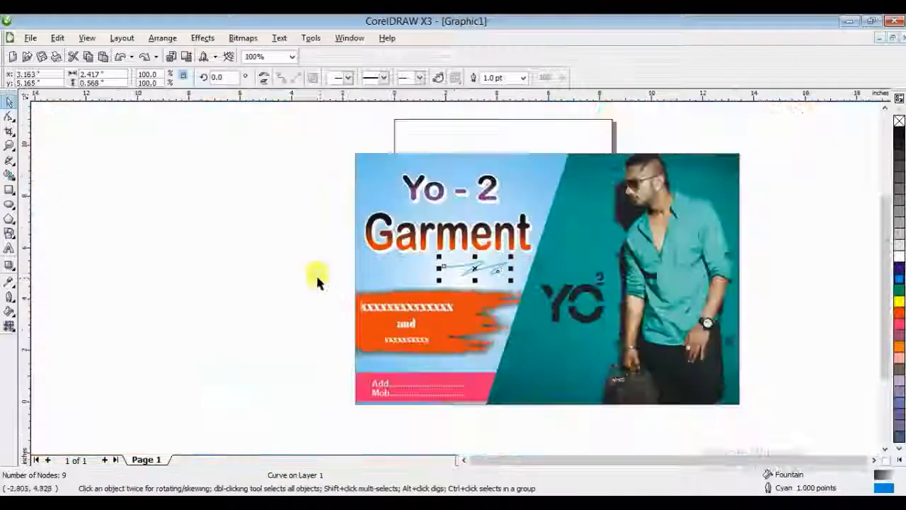
- Select all the banner's objects and group them
click(318, 279)
drag(425, 345, 269, 417)
key(ctrl+g)
key(z)
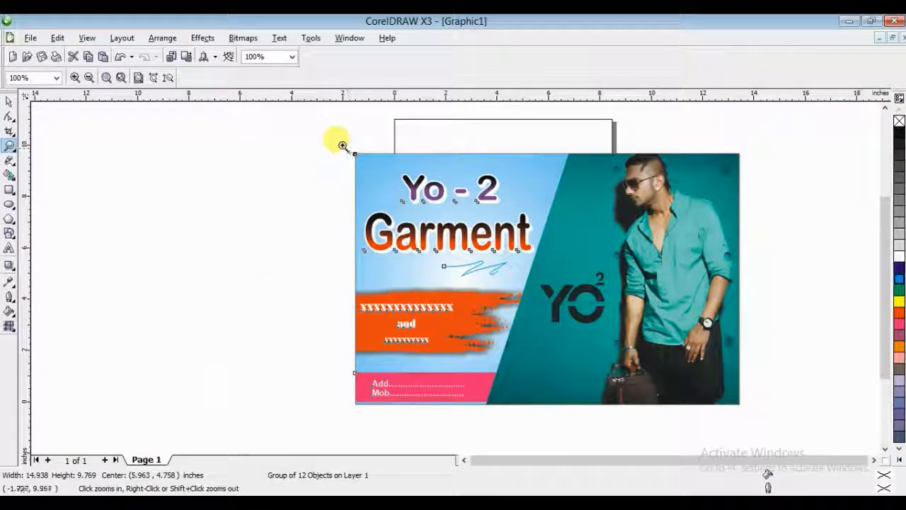
drag(351, 150, 746, 410)
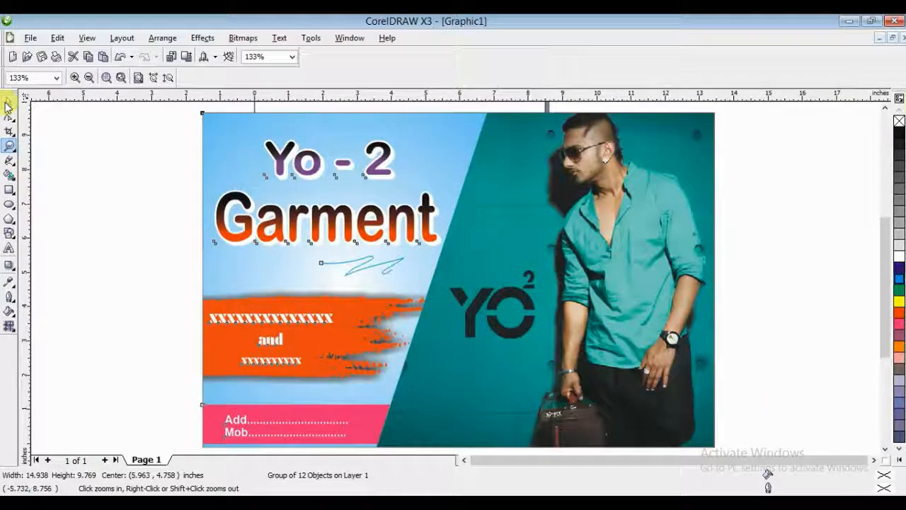
click(7, 104)
click(61, 195)
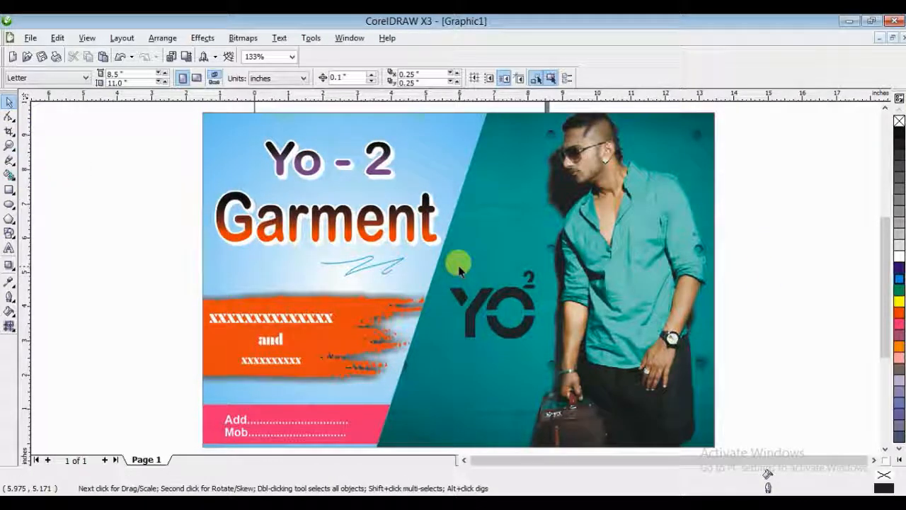
scroll(230, 245, down, 1)
drag(326, 168, 678, 383)
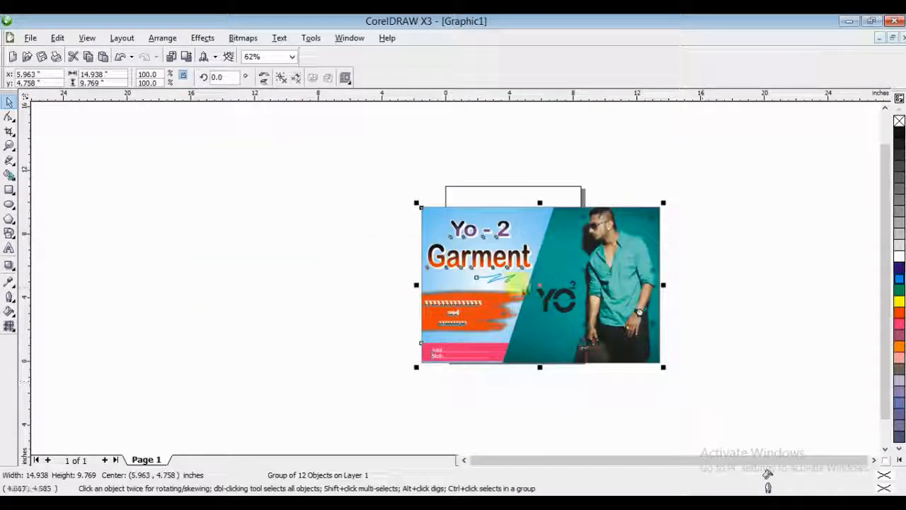
click(617, 371)
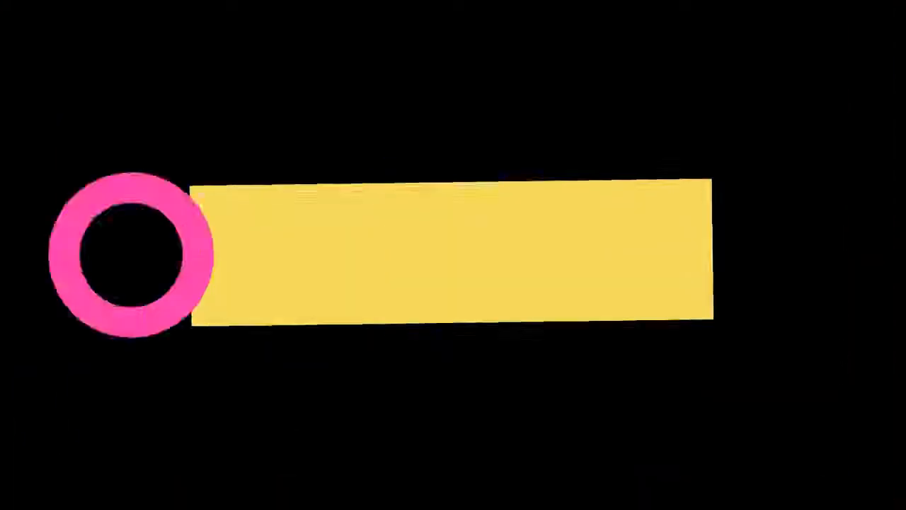